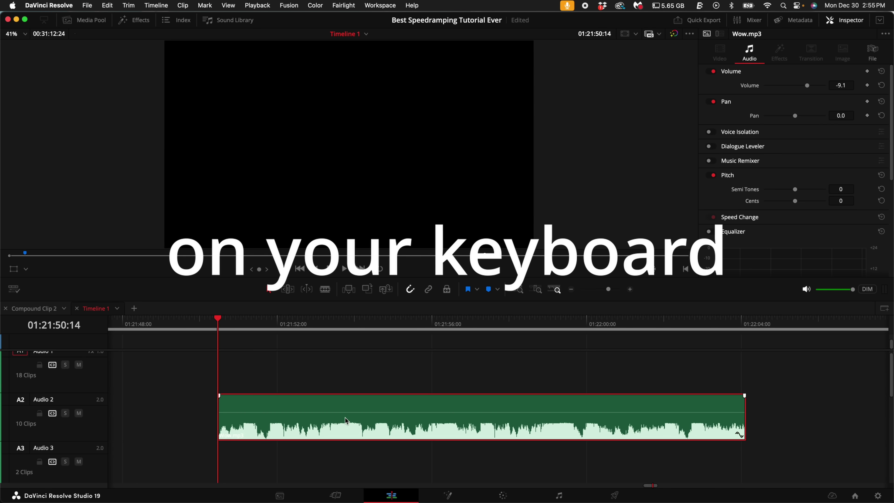
Step: Play the Wow.mp3 song and add a marker to it on each beat, ending with a check of the placed markers
{"action": "key", "text": "space"}
{"action": "key", "text": "m"}
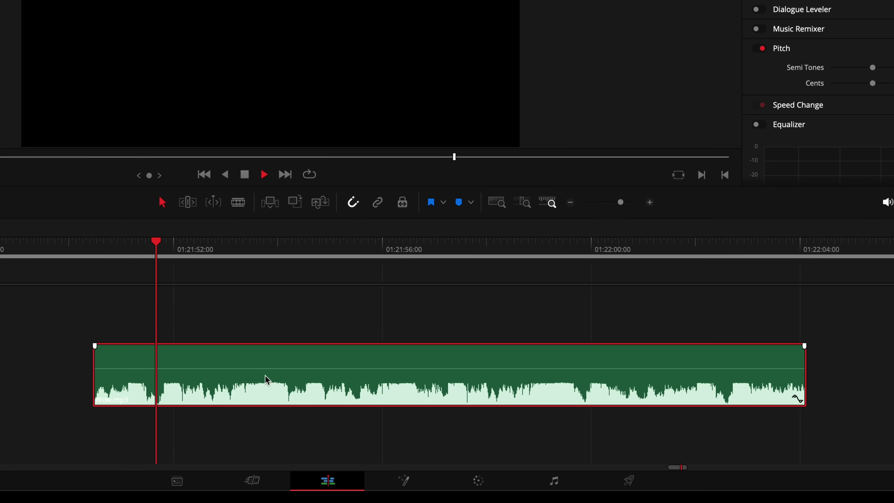
{"action": "key", "text": "m"}
{"action": "key", "text": "m"}
{"action": "key", "text": "m"}
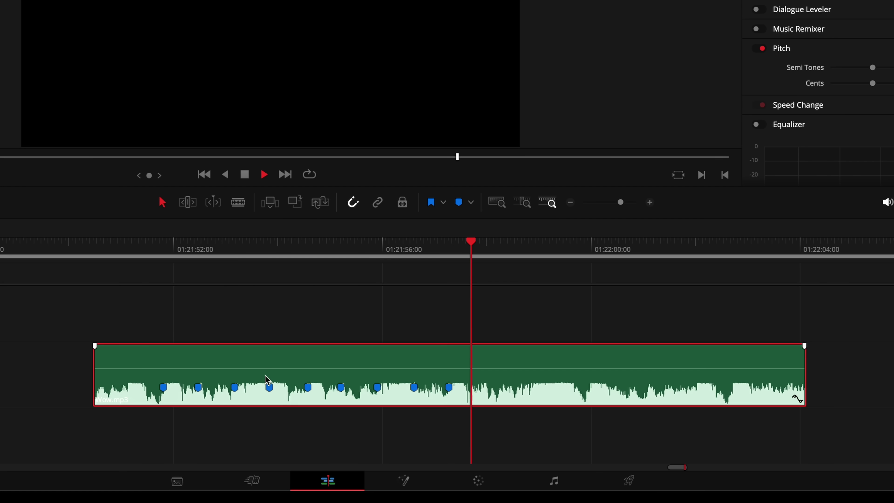
{"action": "key", "text": "m"}
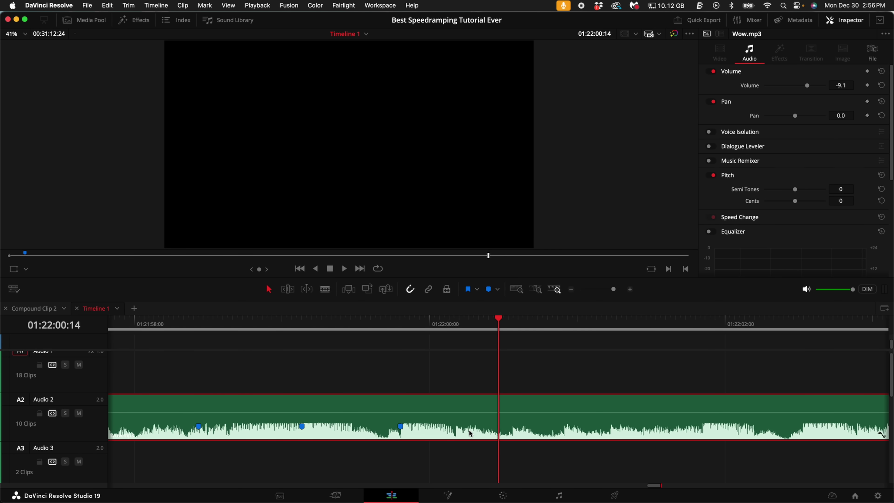
{"action": "scroll", "coordinate": [303, 428], "scroll_direction": "left", "scroll_amount": 5}
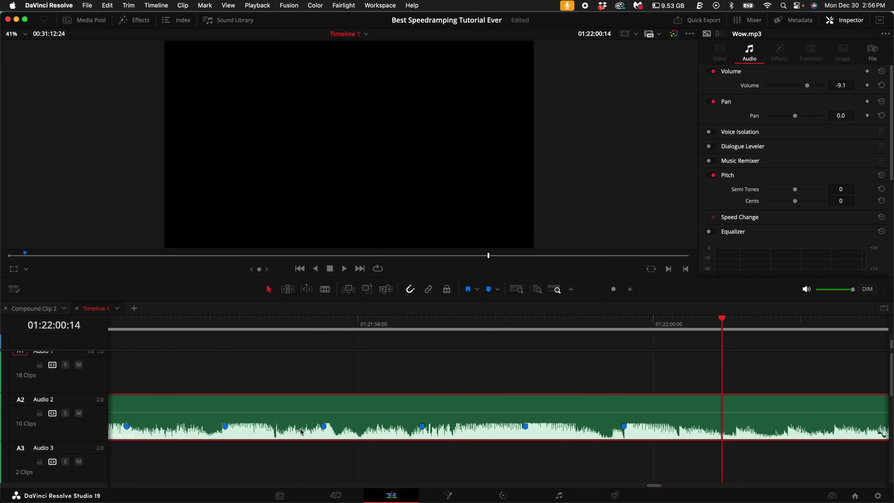
{"action": "left_click", "coordinate": [225, 427]}
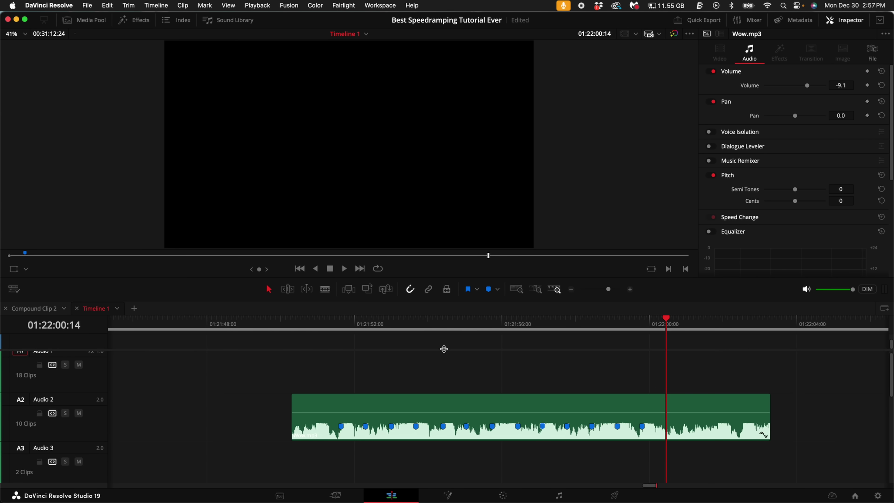
Step: Enlarge the video track area and line up the C6640.MP4 clip with the start of the song
{"action": "left_click_drag", "start_coordinate": [443, 349], "coordinate": [444, 379]}
{"action": "scroll", "coordinate": [429, 360], "scroll_direction": "down", "scroll_amount": 4}
{"action": "left_click_drag", "start_coordinate": [172, 350], "coordinate": [672, 377]}
{"action": "key", "text": "Up"}
{"action": "key", "text": "Up"}
{"action": "key", "text": "Up"}
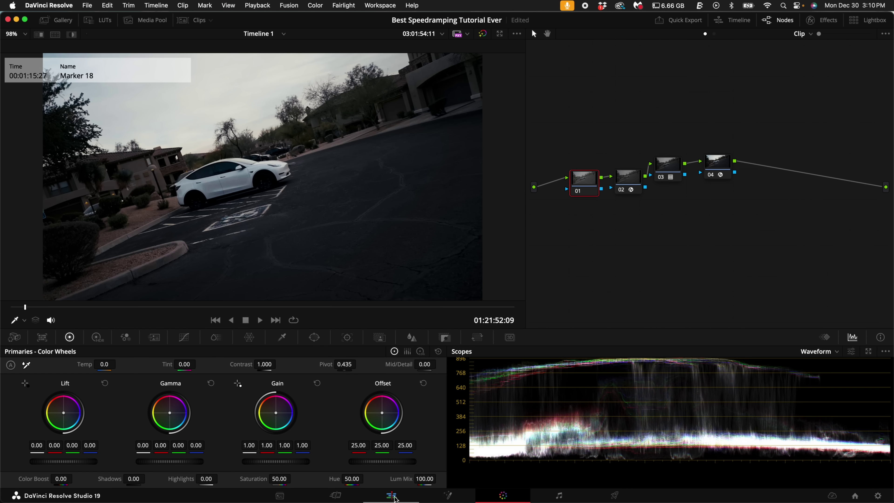
Step: Review the C6640.MP4 clip on the Edit page timeline from its beginning to its end
{"action": "left_click", "coordinate": [393, 496]}
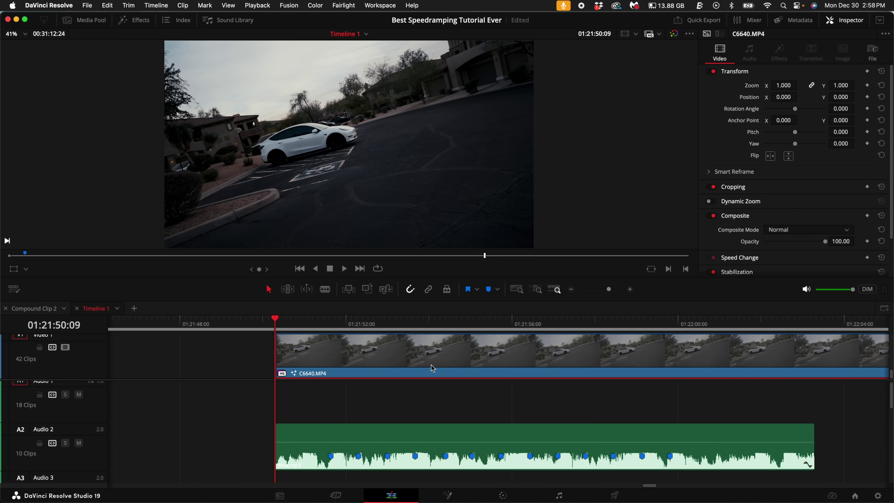
{"action": "left_click_drag", "start_coordinate": [274, 321], "coordinate": [397, 322]}
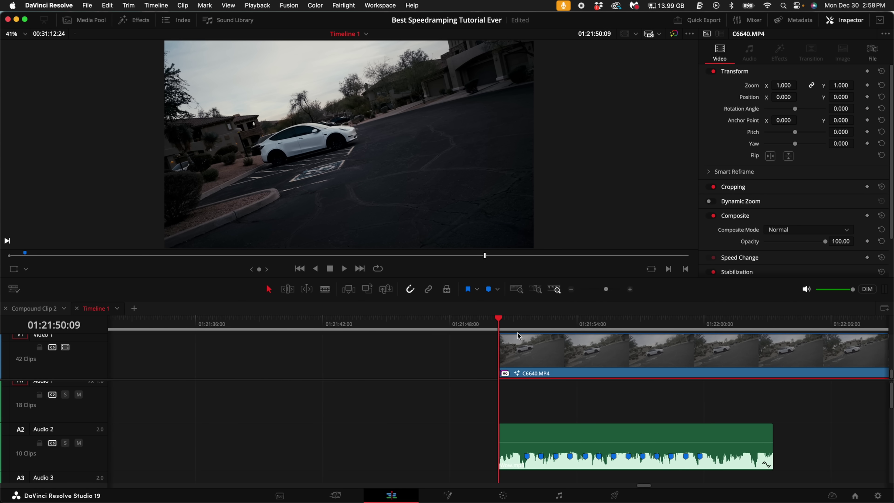
{"action": "scroll", "coordinate": [520, 336], "scroll_direction": "right", "scroll_amount": 10}
{"action": "mouse_move", "coordinate": [736, 324]}
{"action": "left_mouse_down"}
{"action": "mouse_move", "coordinate": [658, 338]}
{"action": "mouse_move", "coordinate": [743, 334]}
{"action": "left_mouse_up"}
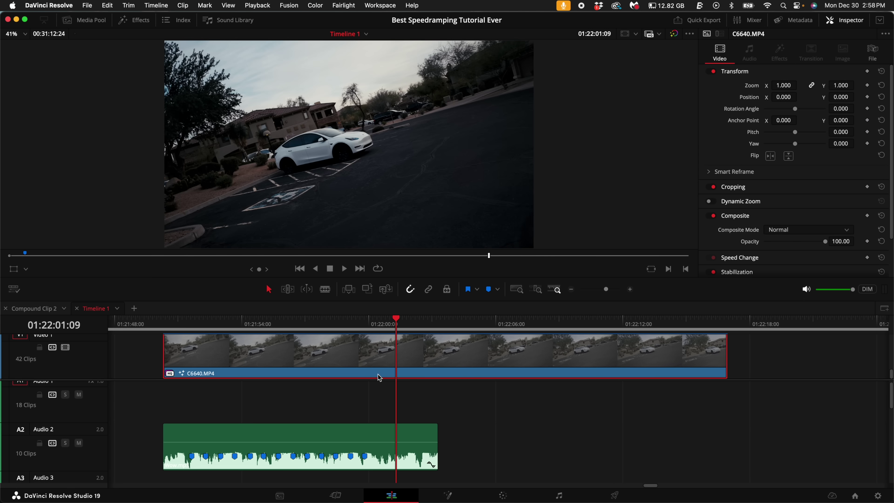
{"action": "scroll", "coordinate": [379, 375], "scroll_direction": "up", "scroll_amount": 2}
{"action": "scroll", "coordinate": [383, 369], "scroll_direction": "down", "scroll_amount": 2}
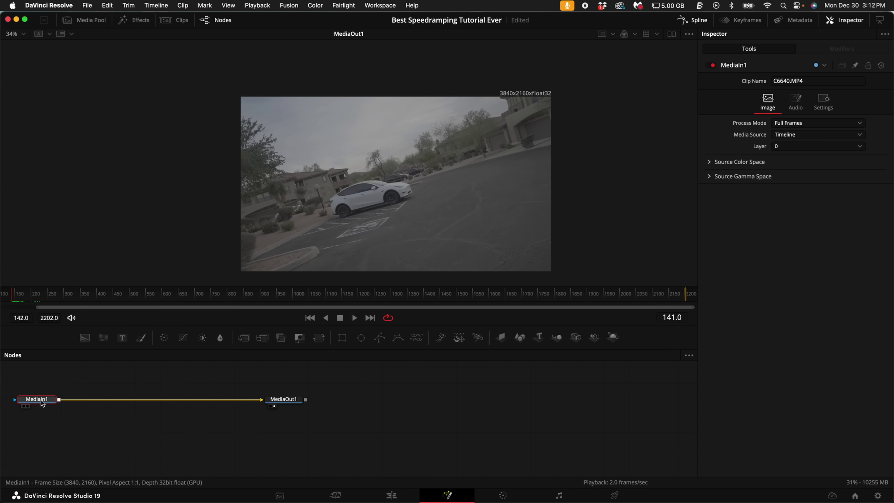
Step: Add a Tracker node after MediaIn1 and place its tracking point on the front of the white car's hood
{"action": "key", "text": "shift+space"}
{"action": "type", "text": "track"}
{"action": "key", "text": "Return"}
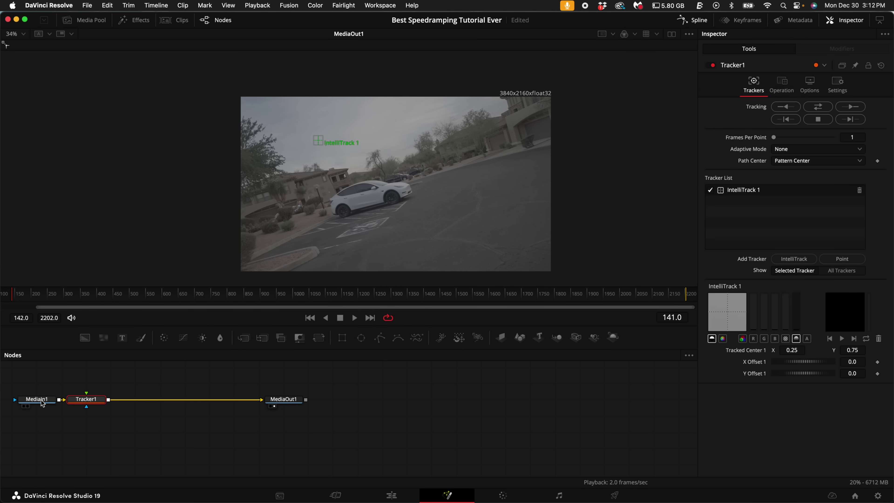
{"action": "left_click_drag", "start_coordinate": [266, 90], "coordinate": [405, 179]}
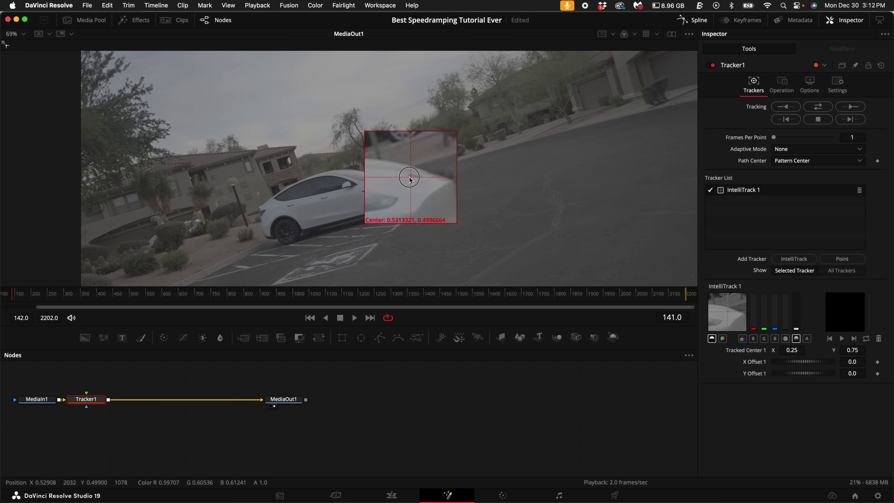
{"action": "left_click_drag", "start_coordinate": [409, 180], "coordinate": [411, 179]}
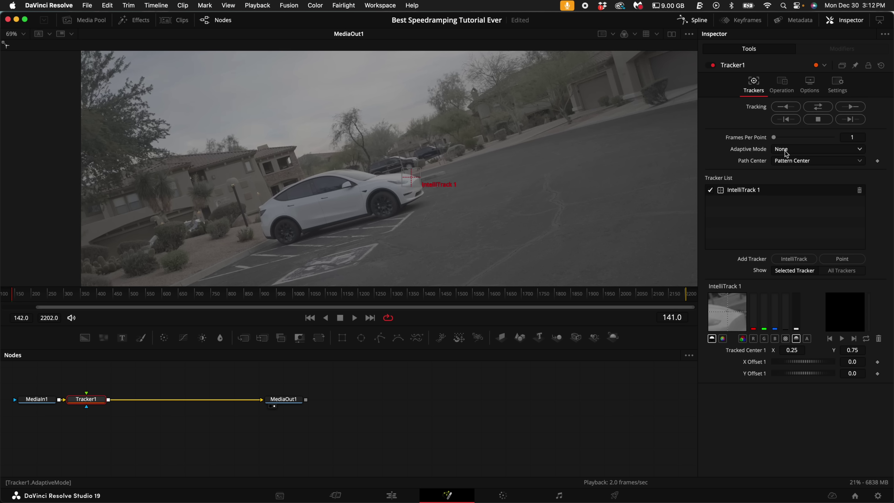
Step: Set the tracker's adaptive mode to Best match and track the clip forward
{"action": "left_click", "coordinate": [785, 150]}
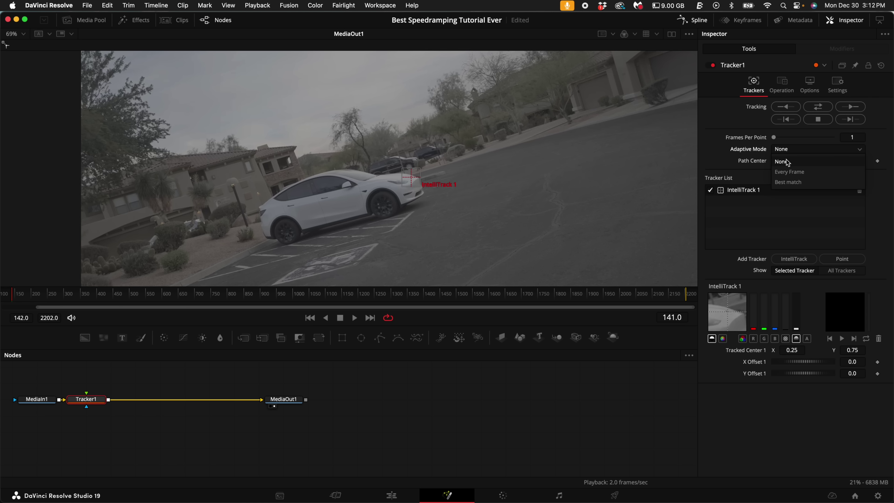
{"action": "left_click", "coordinate": [787, 182]}
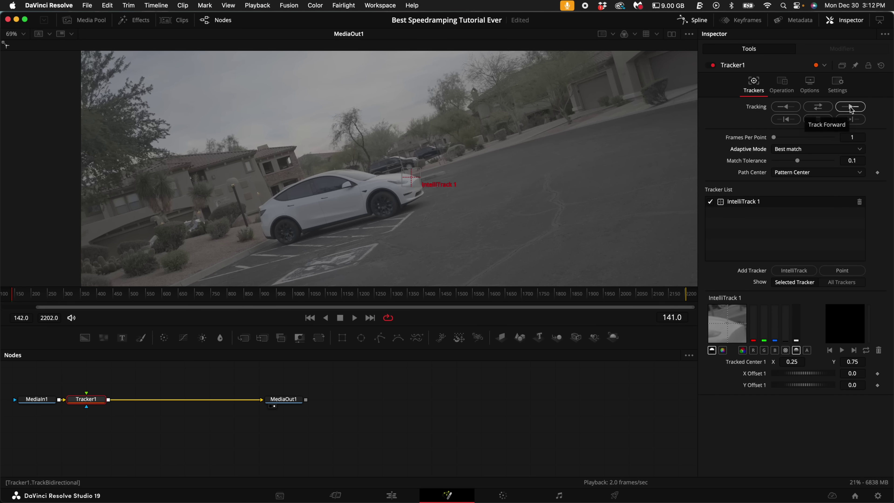
{"action": "left_click", "coordinate": [849, 107]}
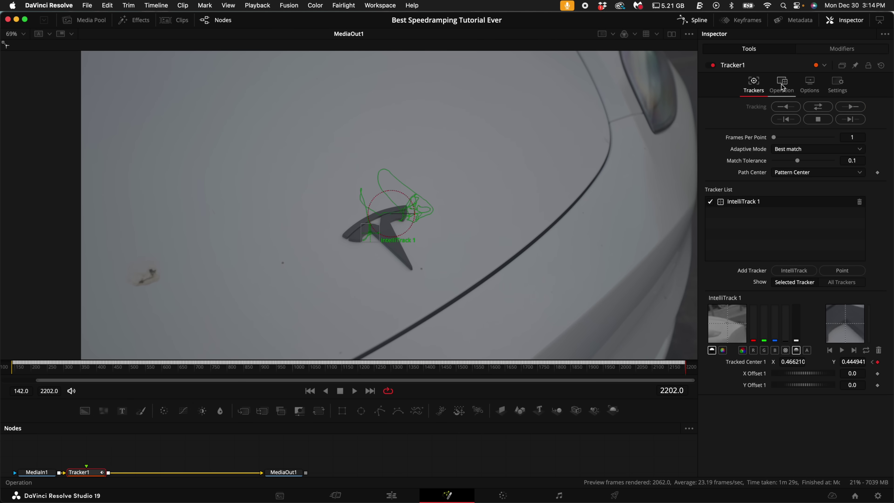
Step: Set the tracker's operation to Match Move with the merge option BG only
{"action": "left_click", "coordinate": [782, 87]}
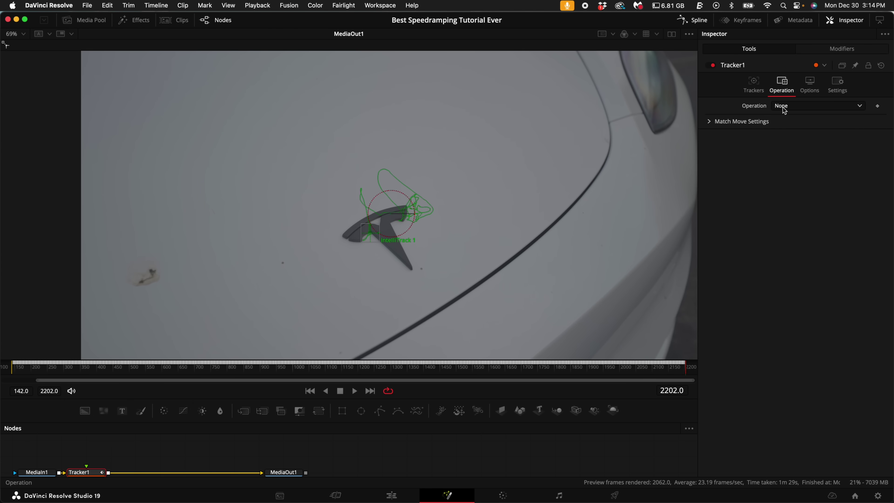
{"action": "left_click", "coordinate": [803, 106]}
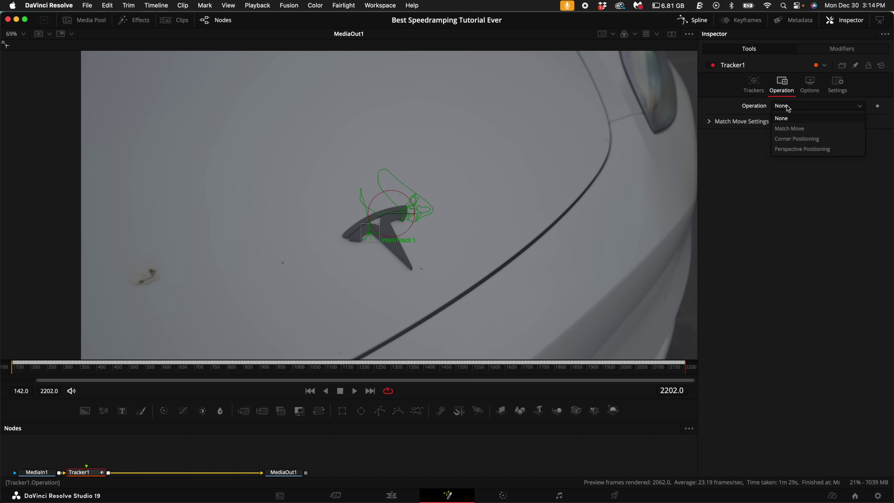
{"action": "left_click", "coordinate": [798, 129]}
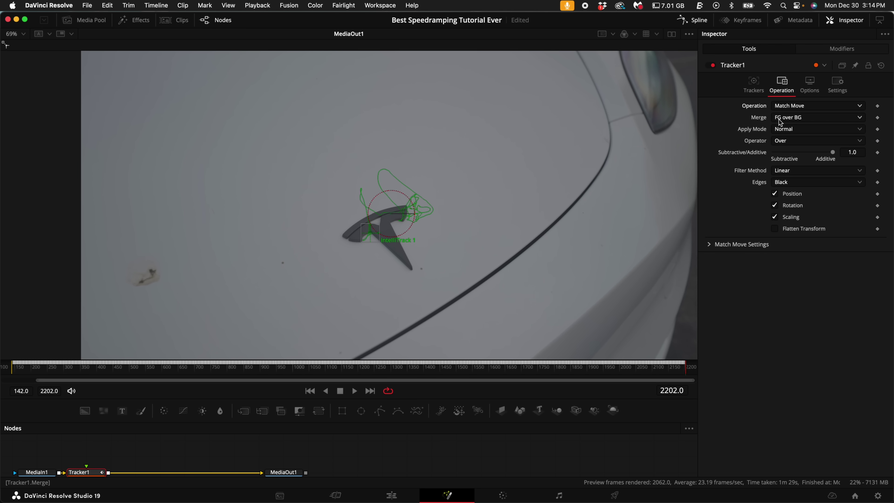
{"action": "left_click", "coordinate": [801, 121]}
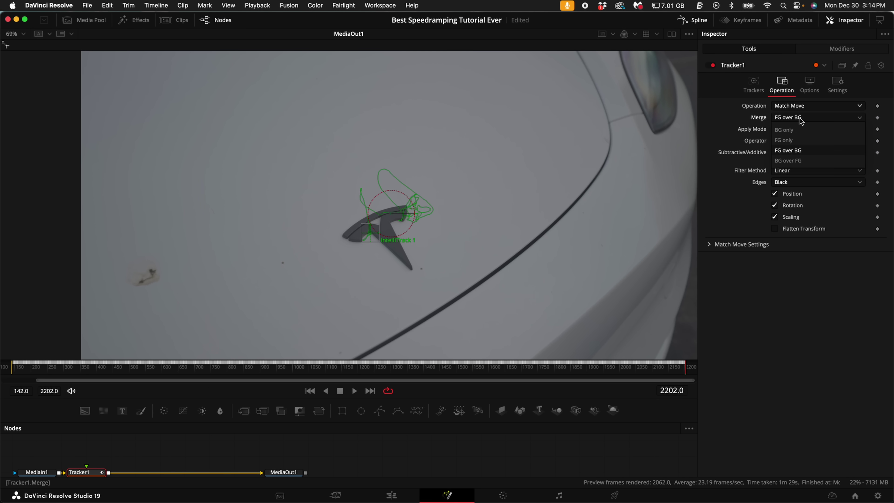
{"action": "left_click", "coordinate": [791, 130]}
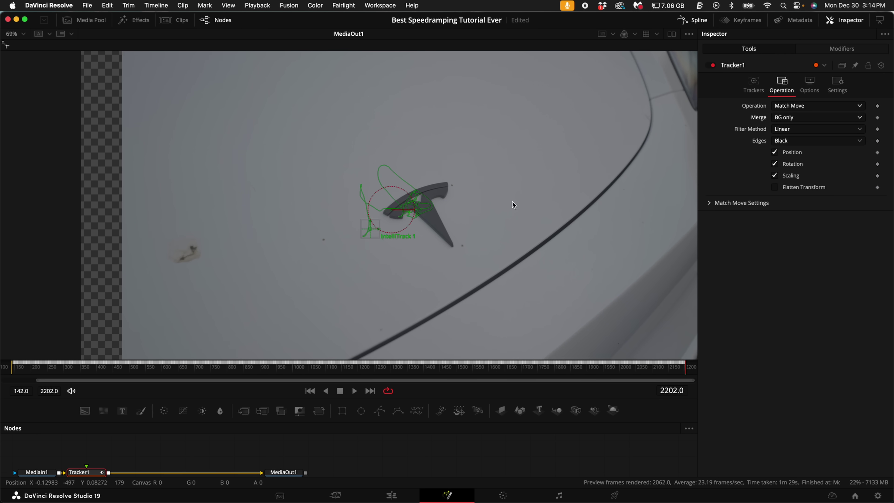
{"action": "scroll", "coordinate": [513, 201], "scroll_direction": "down", "scroll_amount": 2}
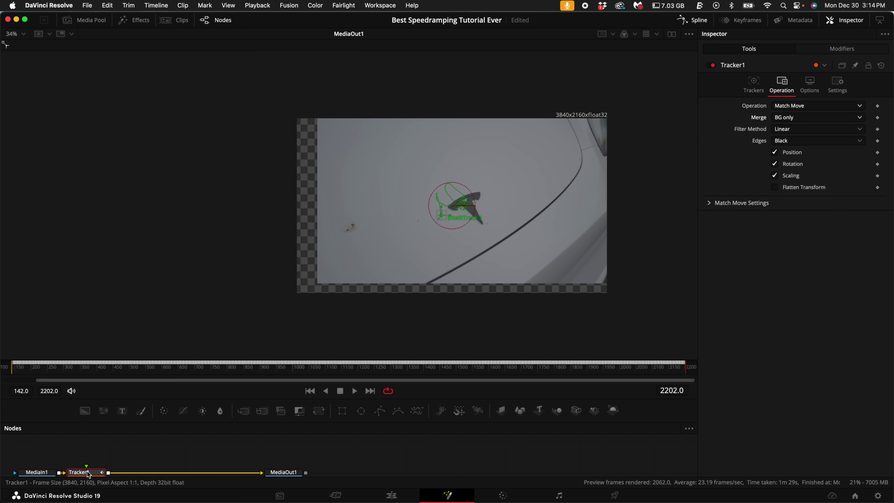
Step: Add a Transform node after Tracker1 and set its size to 1.151 and its center to X 0.464, Y 0.491
{"action": "scroll", "coordinate": [101, 464], "scroll_direction": "down", "scroll_amount": 1}
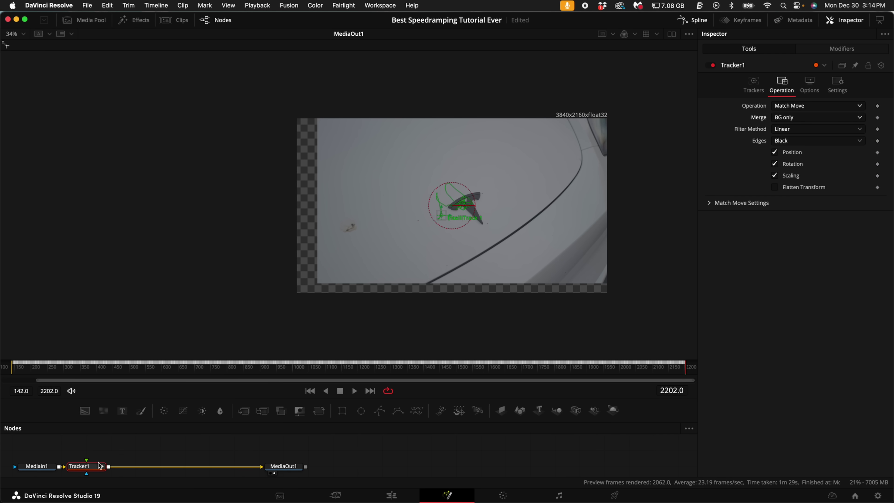
{"action": "key", "text": "shift+space"}
{"action": "type", "text": "trans"}
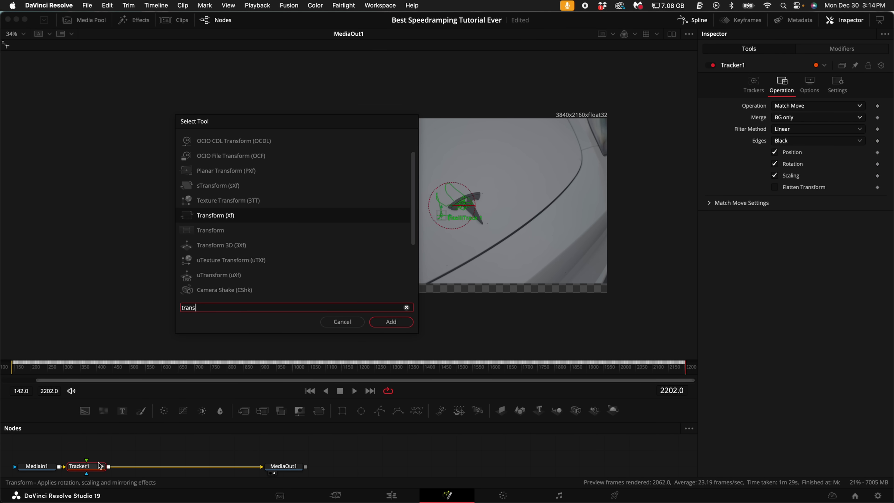
{"action": "key", "text": "Return"}
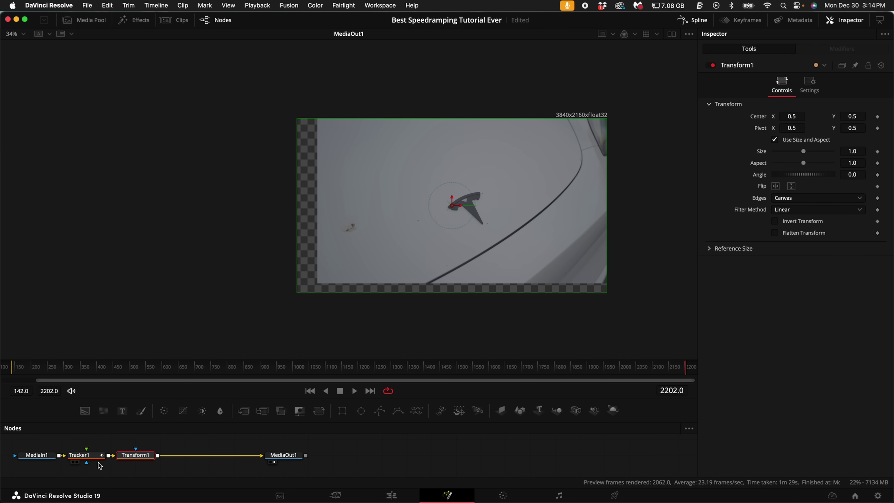
{"action": "left_click_drag", "start_coordinate": [852, 150], "coordinate": [846, 145]}
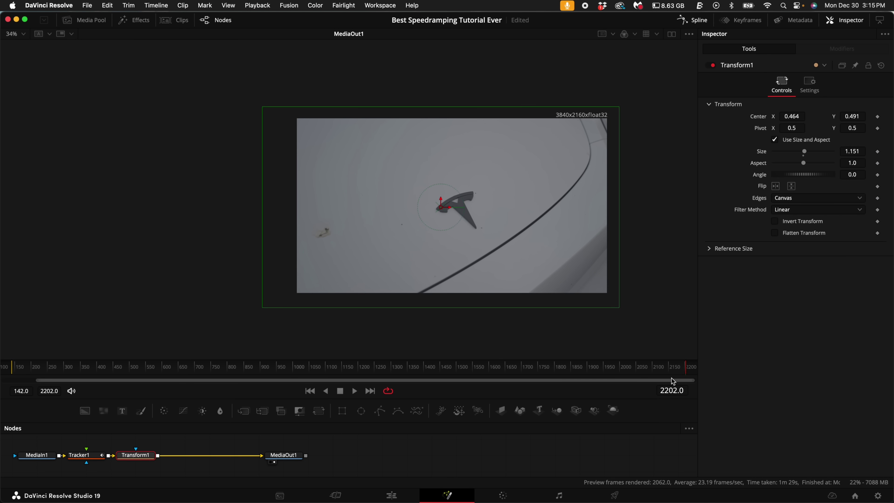
Step: Check the framing around frame 1969 and set the transform's center Y to 0.532 and size to 1.293 to cover the blank edge
{"action": "left_click_drag", "start_coordinate": [681, 371], "coordinate": [610, 381]}
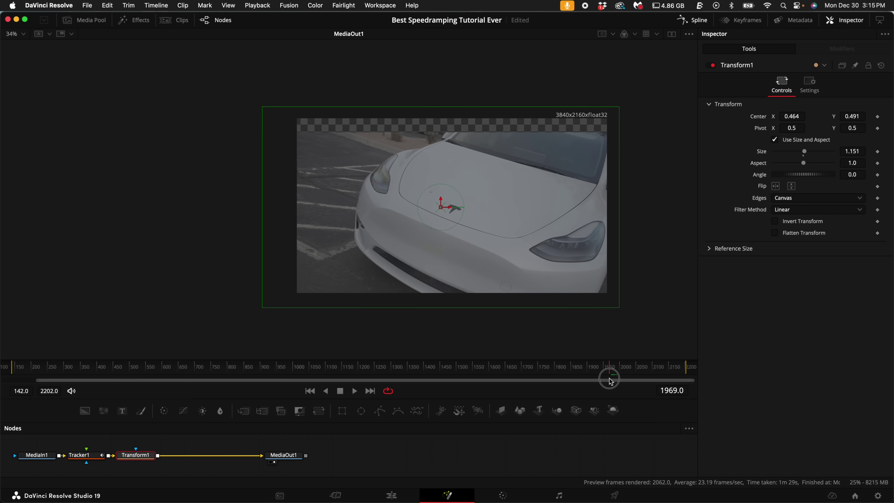
{"action": "key", "text": "Left"}
{"action": "key", "text": "Left"}
{"action": "key", "text": "Left"}
{"action": "key", "text": "Left"}
{"action": "left_click_drag", "start_coordinate": [847, 120], "coordinate": [876, 121]}
{"action": "left_click_drag", "start_coordinate": [847, 153], "coordinate": [851, 153]}
{"action": "left_click_drag", "start_coordinate": [680, 371], "coordinate": [284, 376]}
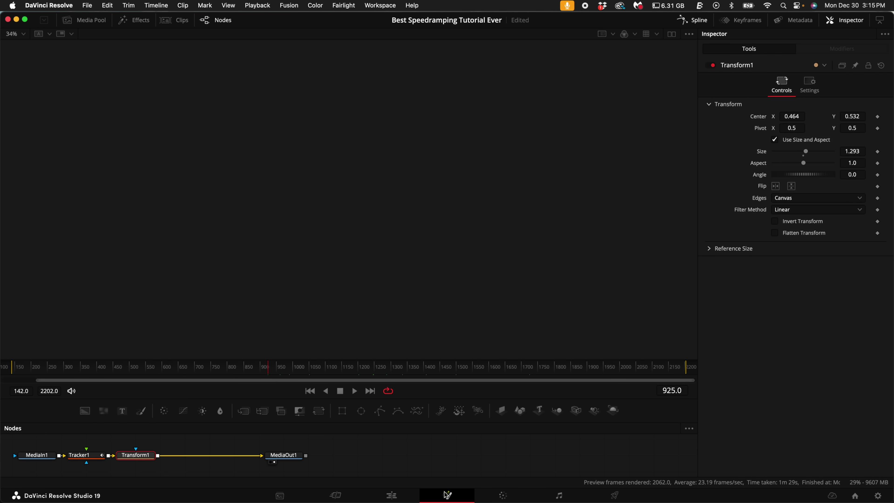
Step: Return to the Edit page and move the C6640.MP4 clip so it starts at the song's first beat marker
{"action": "left_click", "coordinate": [400, 497]}
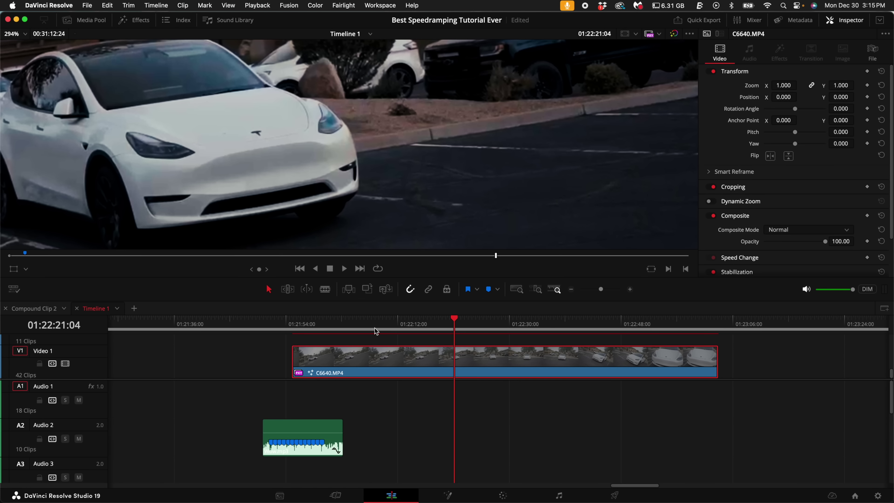
{"action": "scroll", "coordinate": [335, 377], "scroll_direction": "up", "scroll_amount": 3}
{"action": "mouse_move", "coordinate": [591, 376]}
{"action": "left_mouse_down"}
{"action": "mouse_move", "coordinate": [438, 379]}
{"action": "mouse_move", "coordinate": [504, 377]}
{"action": "left_mouse_up"}
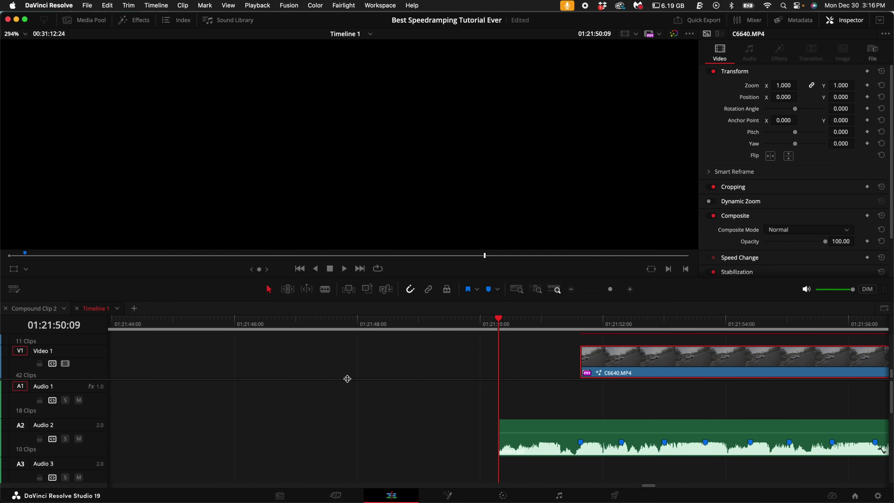
{"action": "scroll", "coordinate": [579, 373], "scroll_direction": "right", "scroll_amount": 5}
Step: Play from the clip's start up to the song's fifth beat marker and convert C6640.MP4 into a compound clip
{"action": "left_click", "coordinate": [357, 324]}
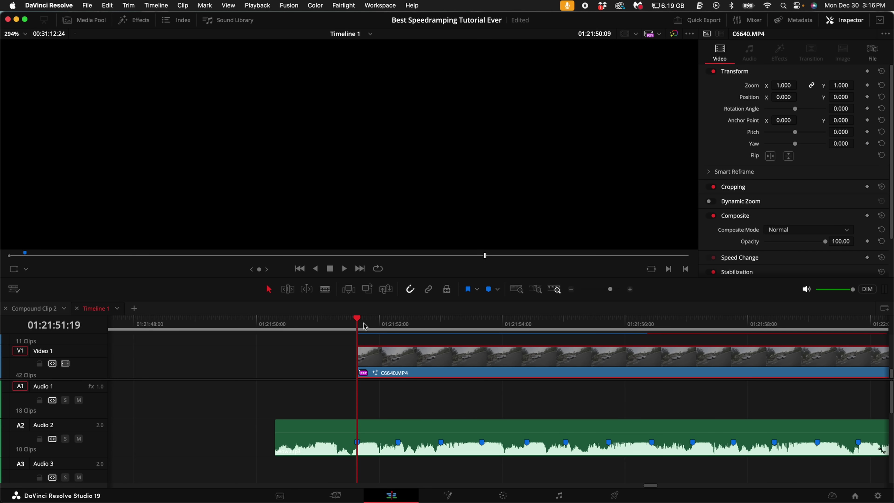
{"action": "key", "text": "space"}
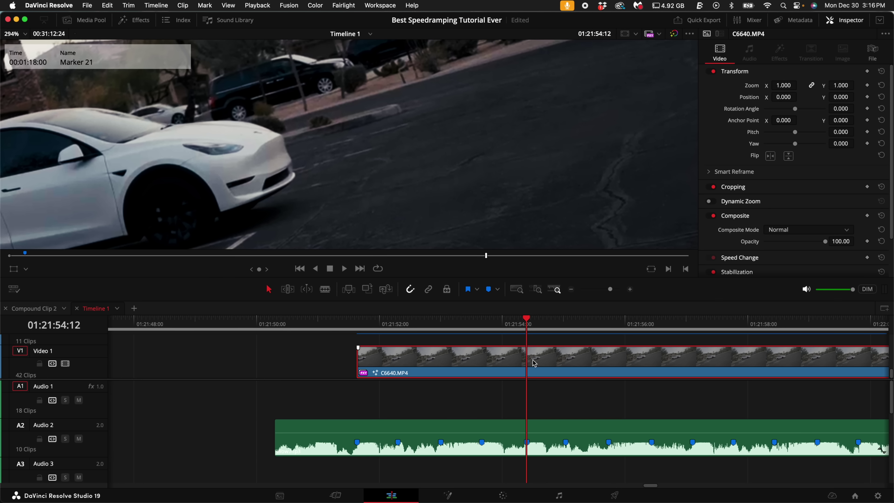
{"action": "right_click", "coordinate": [554, 364]}
{"action": "left_click", "coordinate": [584, 67]}
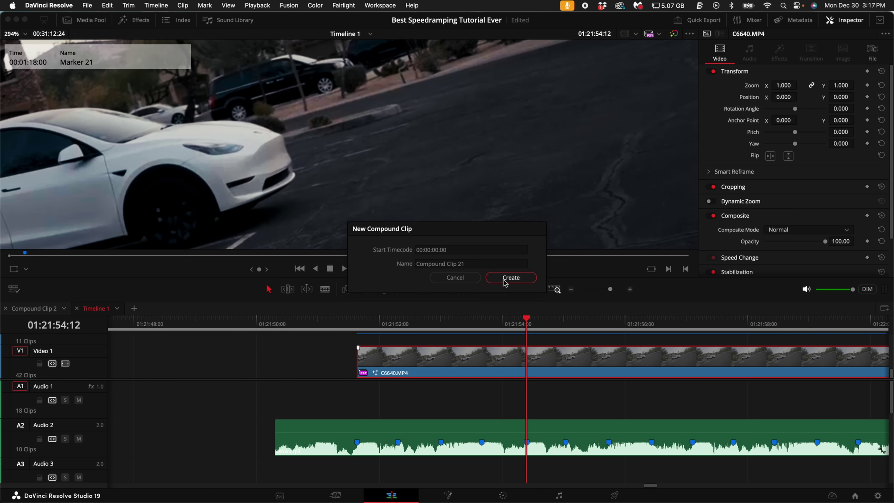
{"action": "left_click", "coordinate": [510, 278]}
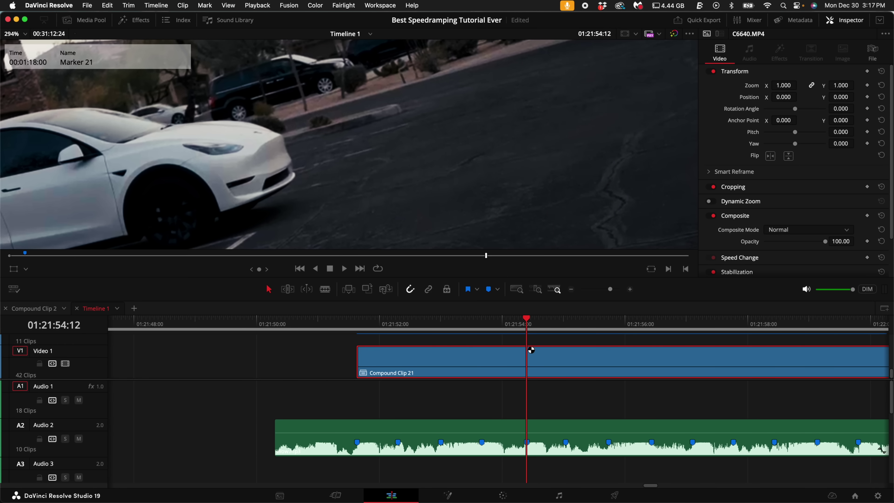
Step: Split the compound clip at the fifth beat marker and delete the part after the cut
{"action": "key", "text": "b"}
{"action": "left_click", "coordinate": [528, 364]}
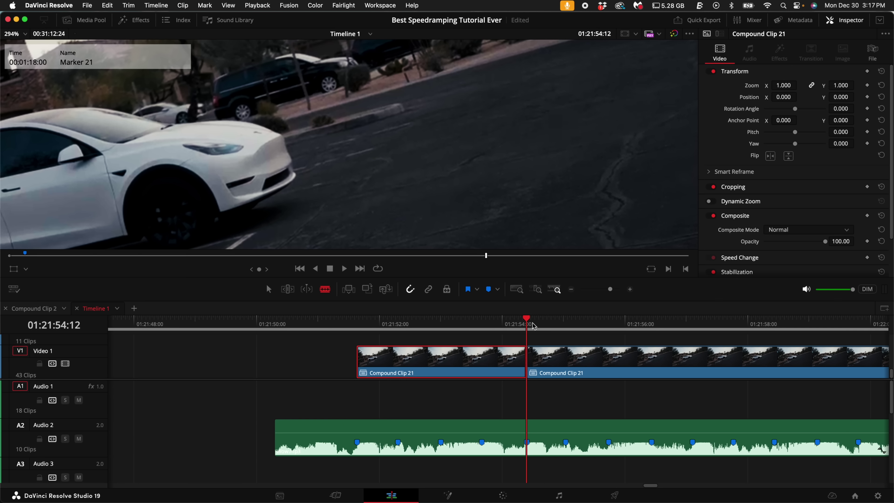
{"action": "key", "text": "a"}
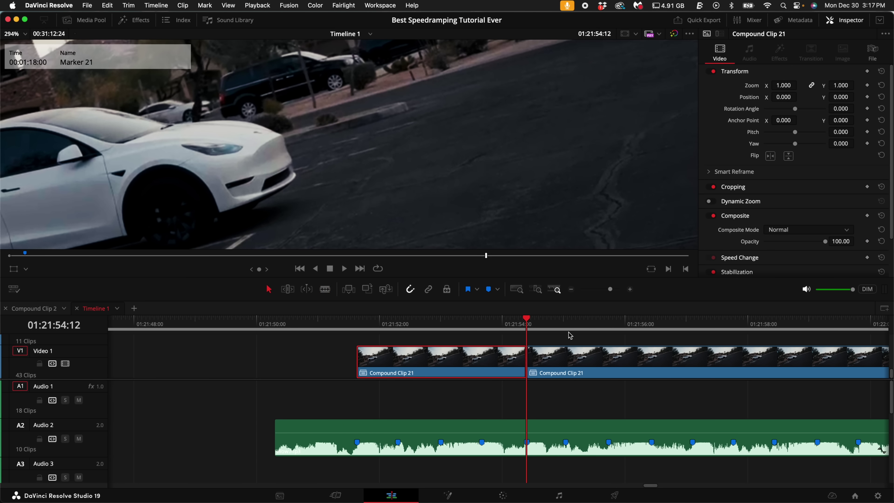
{"action": "left_click", "coordinate": [577, 371]}
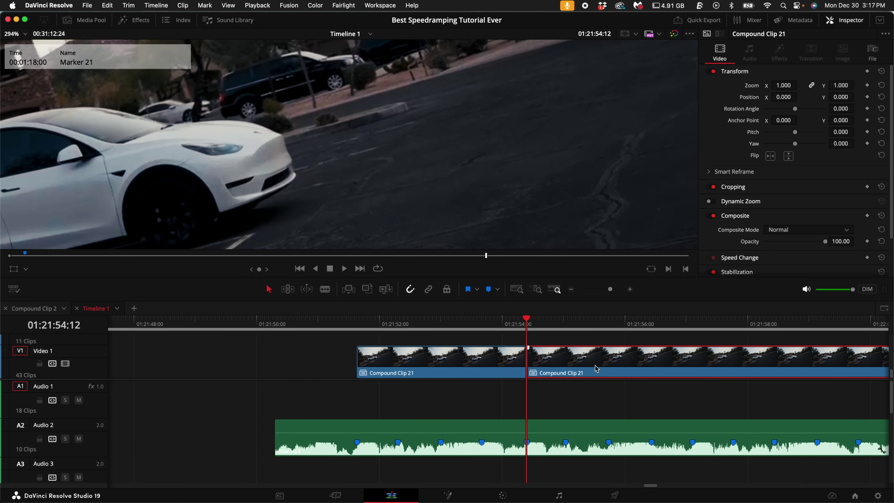
{"action": "key", "text": "BackSpace"}
Step: Open the shortened compound clip on the Fusion page and go to frame 0
{"action": "left_click_drag", "start_coordinate": [405, 327], "coordinate": [424, 329]}
{"action": "left_click", "coordinate": [449, 496]}
{"action": "left_click_drag", "start_coordinate": [156, 373], "coordinate": [2, 371]}
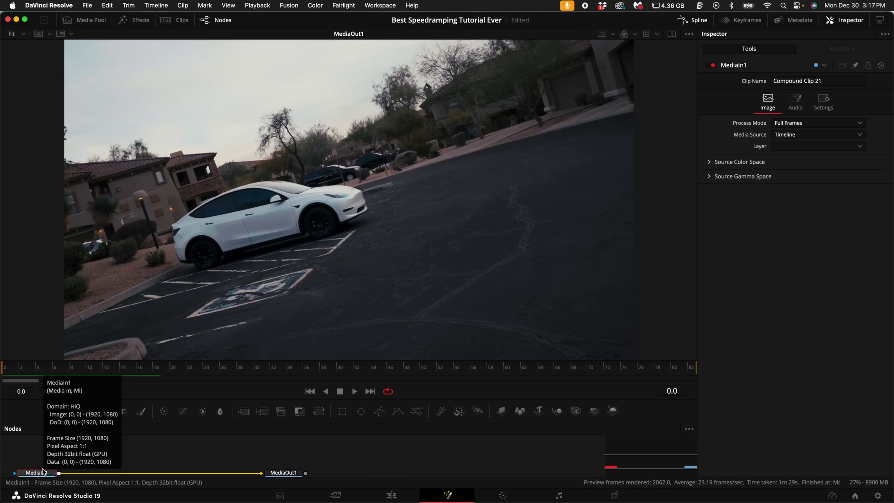
Step: Add a TimeStretcher node after MediaIn1 with frame 0 as the current frame
{"action": "key", "text": "shift+space"}
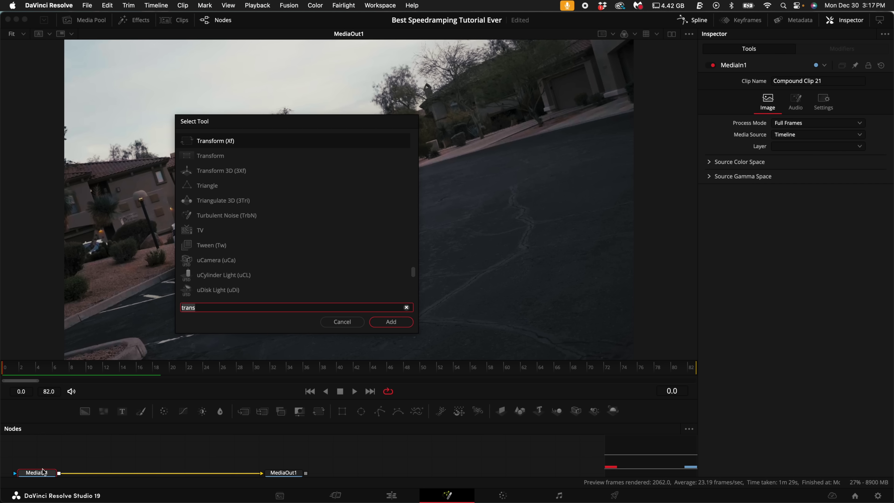
{"action": "type", "text": "time"}
{"action": "key", "text": "Down"}
{"action": "key", "text": "Return"}
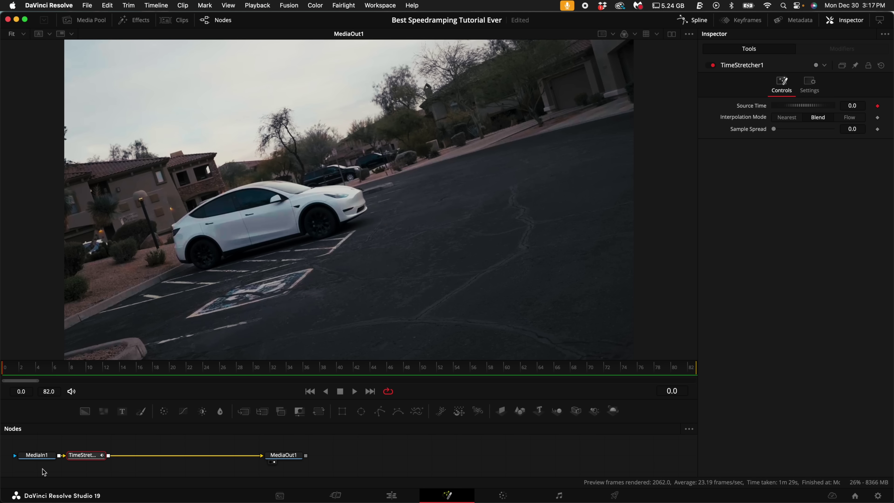
Step: Locate the full clip's last frame, 2060, and keyframe the TimeStretcher's Source Time to 2060 at frame 83
{"action": "left_click_drag", "start_coordinate": [29, 384], "coordinate": [743, 393]}
{"action": "left_click", "coordinate": [691, 368]}
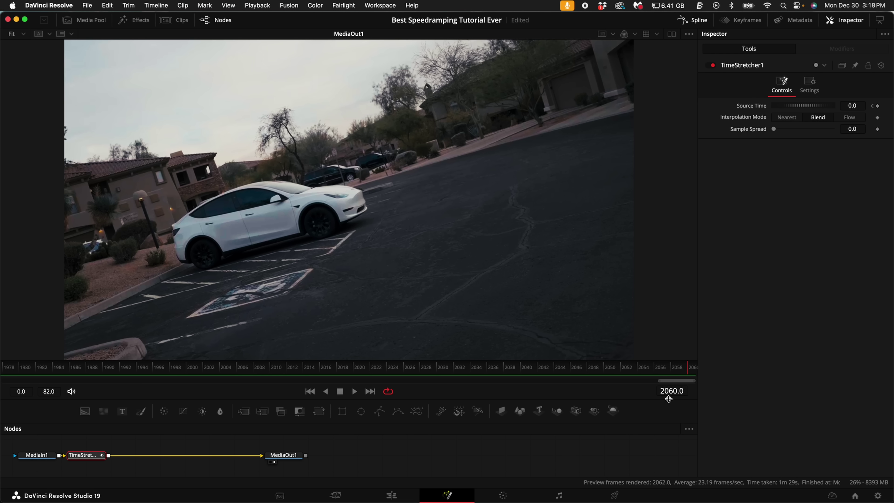
{"action": "left_click_drag", "start_coordinate": [683, 383], "coordinate": [4, 380]}
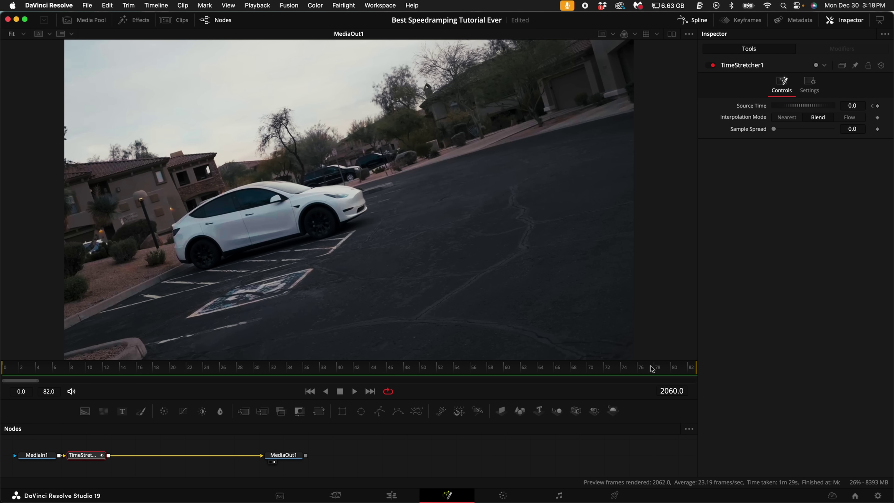
{"action": "mouse_move", "coordinate": [661, 373]}
{"action": "left_mouse_down"}
{"action": "mouse_move", "coordinate": [648, 370]}
{"action": "mouse_move", "coordinate": [699, 370]}
{"action": "left_mouse_up"}
{"action": "left_click", "coordinate": [861, 106]}
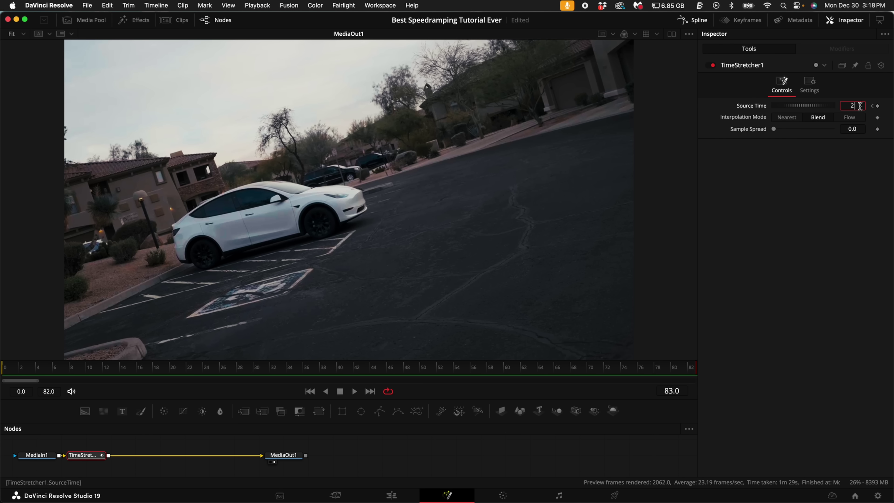
{"action": "type", "text": "2060"}
{"action": "key", "text": "Tab"}
Step: Move to frame 30 and show TimeStretcher1's Source Time curve in the Spline editor, fitted to the view
{"action": "left_click_drag", "start_coordinate": [686, 372], "coordinate": [253, 262]}
{"action": "scroll", "coordinate": [404, 135], "scroll_direction": "right", "scroll_amount": 8}
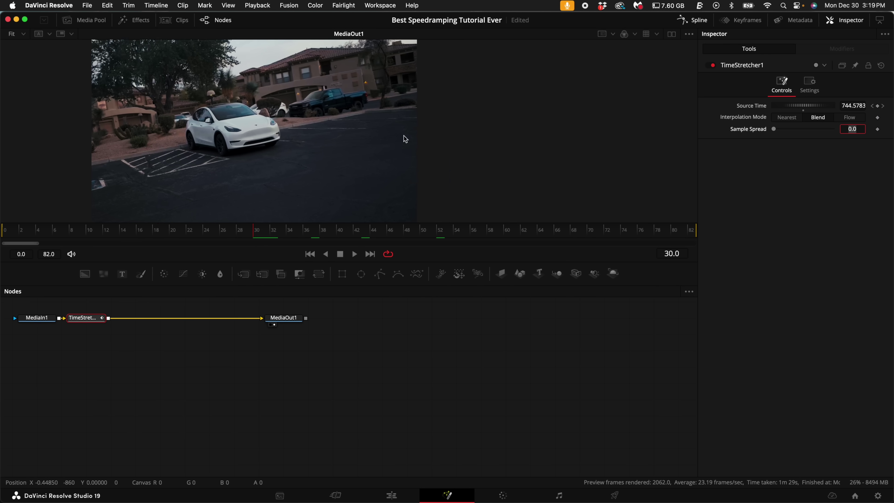
{"action": "scroll", "coordinate": [404, 135], "scroll_direction": "left", "scroll_amount": 4}
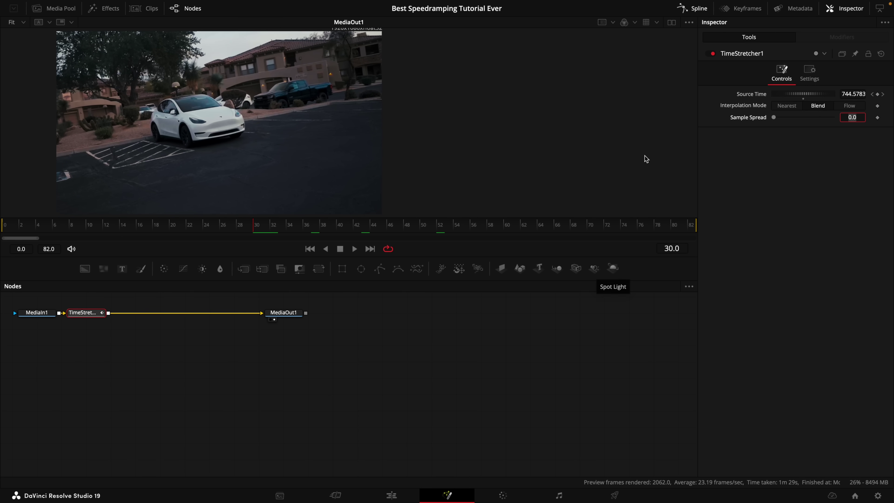
{"action": "left_click", "coordinate": [699, 9]}
{"action": "left_click", "coordinate": [348, 311]}
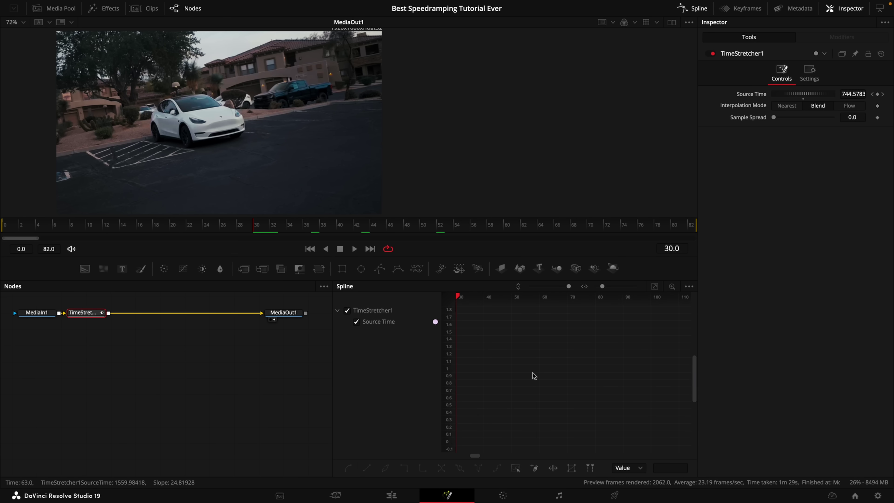
{"action": "left_click", "coordinate": [655, 287]}
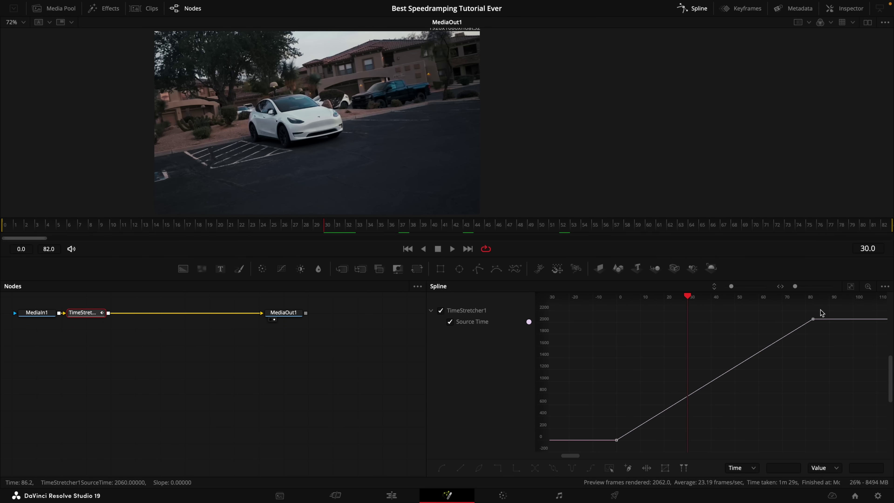
Step: Smooth both Source Time keyframes and pull their handles roughly vertical to form a fast-slow-fast ramp
{"action": "left_click_drag", "start_coordinate": [822, 312], "coordinate": [614, 444]}
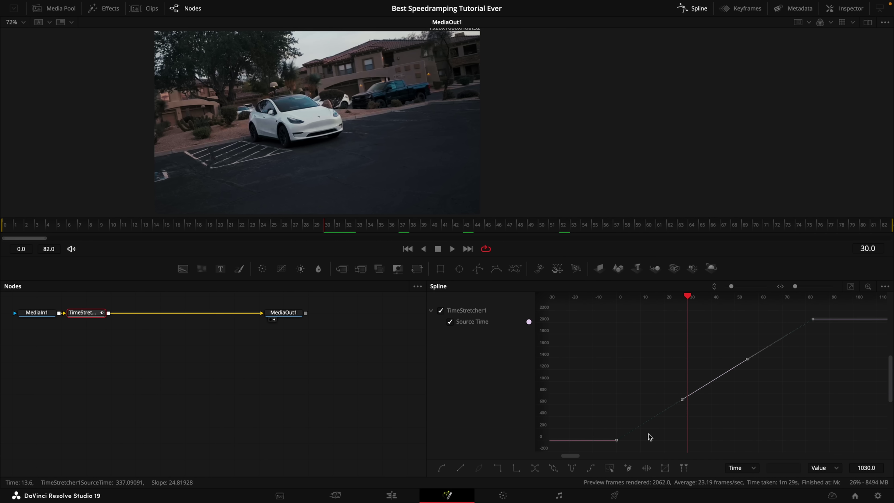
{"action": "key", "text": "s"}
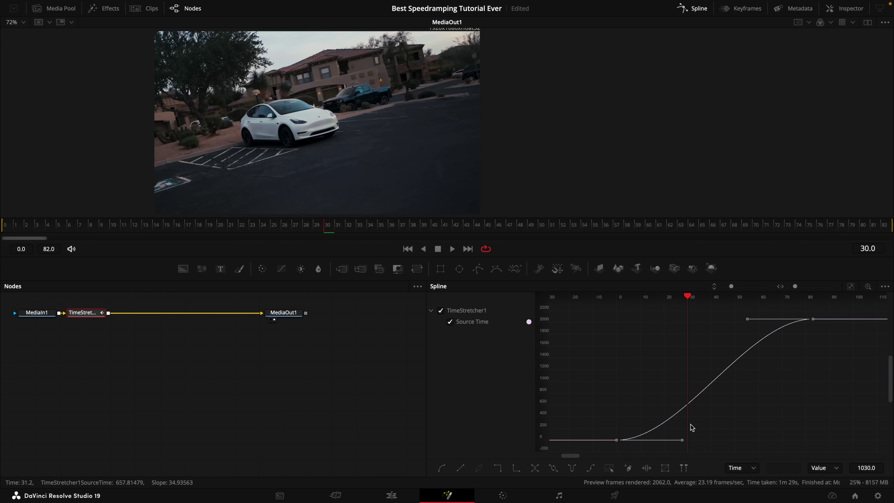
{"action": "left_click_drag", "start_coordinate": [682, 440], "coordinate": [616, 387]}
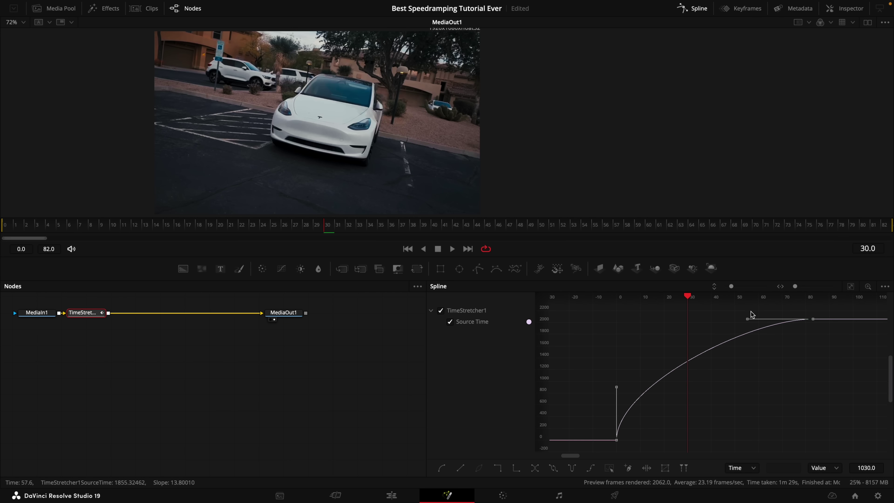
{"action": "left_click_drag", "start_coordinate": [745, 324], "coordinate": [822, 429]}
{"action": "left_click_drag", "start_coordinate": [615, 350], "coordinate": [622, 331]}
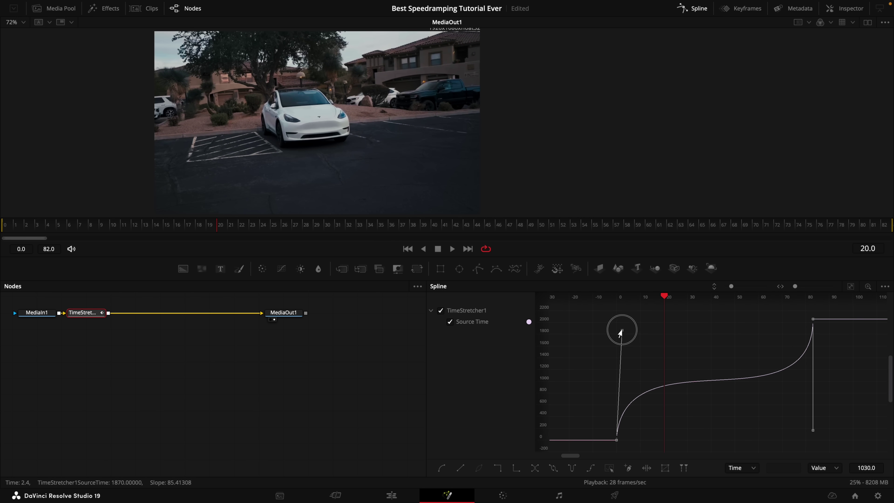
Step: Preview the speed ramp from frame 0 and make the first Source Time keyframe's handle exactly vertical
{"action": "left_click_drag", "start_coordinate": [209, 227], "coordinate": [0, 203]}
{"action": "key", "text": "space"}
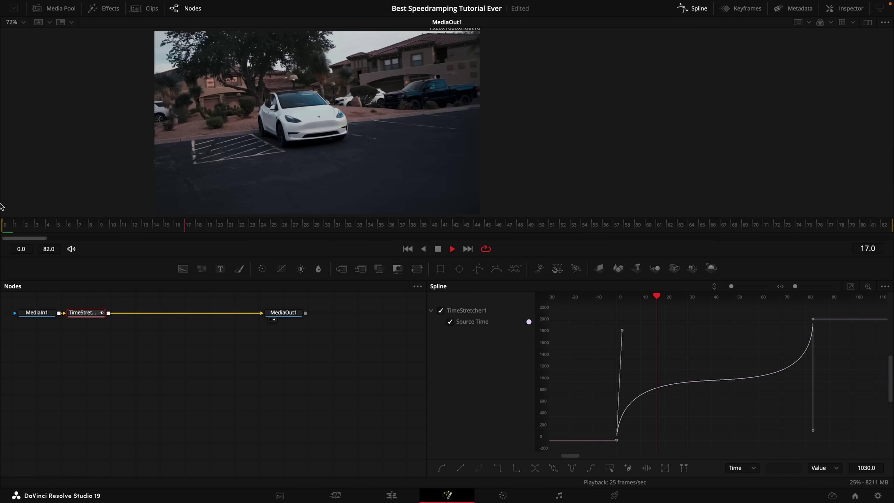
{"action": "key", "text": "space"}
{"action": "left_click_drag", "start_coordinate": [621, 330], "coordinate": [543, 326]}
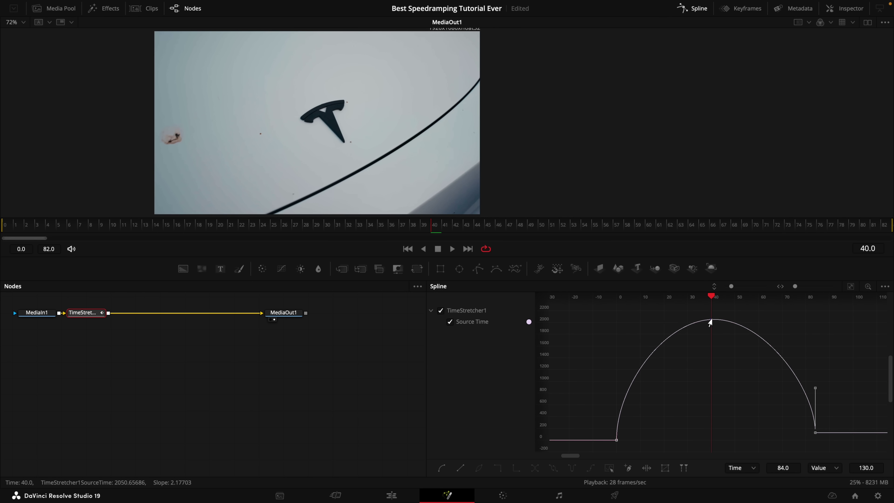
Step: Try an arch-shaped Source Time curve peaking at 2010 on frame 41 and preview it from frame 0
{"action": "left_click", "coordinate": [712, 321]}
{"action": "left_click_drag", "start_coordinate": [743, 310], "coordinate": [748, 322]}
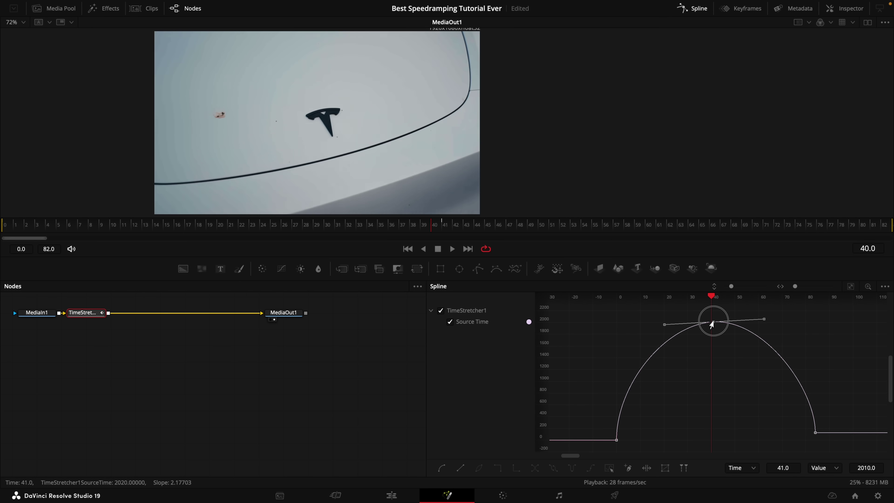
{"action": "left_click", "coordinate": [730, 320]}
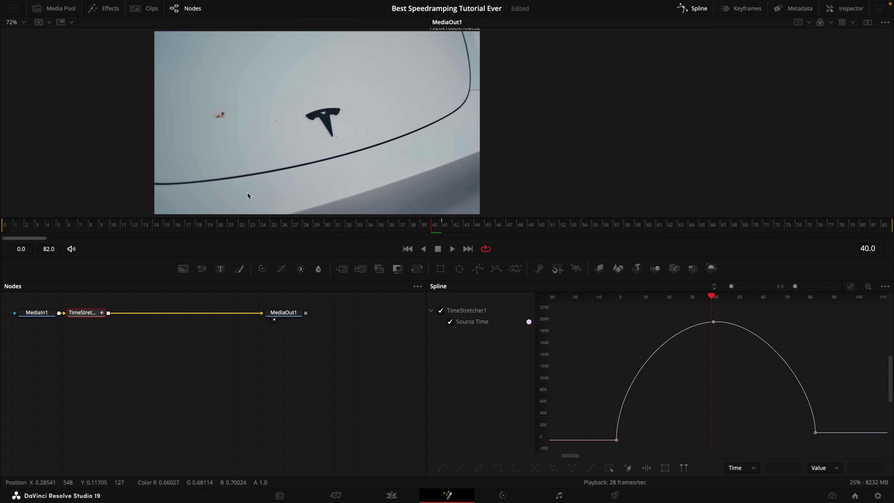
{"action": "left_click", "coordinate": [309, 225]}
{"action": "left_click_drag", "start_coordinate": [309, 222], "coordinate": [1, 204]}
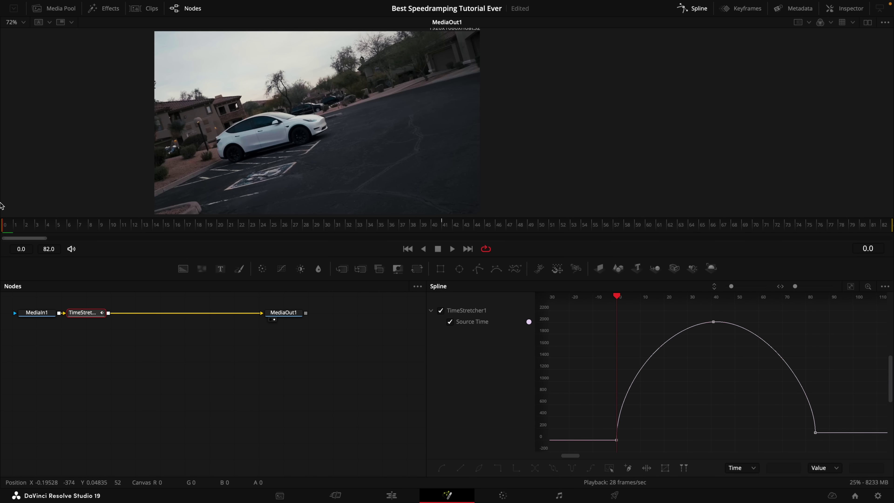
{"action": "key", "text": "space"}
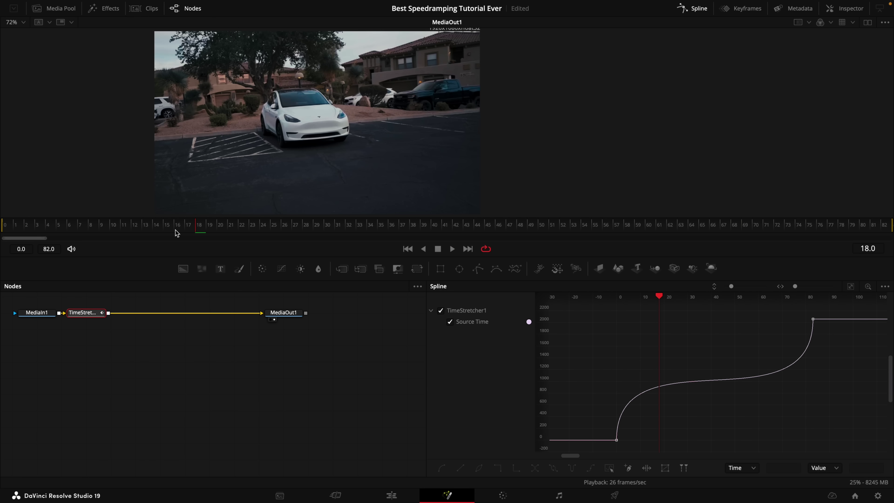
Step: Preview the fast-slow-fast ramp and add Source Time keyframes on the curve at about frames 18, 40, 62 and 74
{"action": "left_click_drag", "start_coordinate": [172, 228], "coordinate": [54, 223]}
{"action": "key", "text": "space"}
{"action": "key", "text": "space"}
{"action": "left_click", "coordinate": [659, 387]}
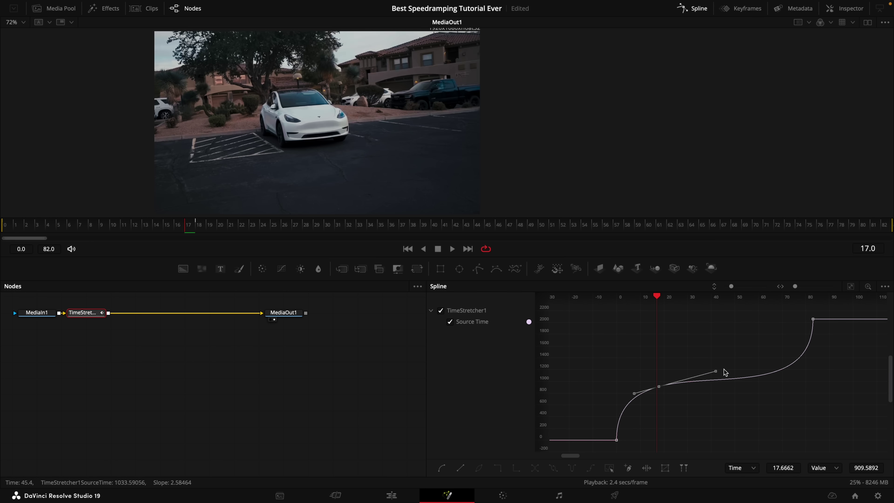
{"action": "left_click_drag", "start_coordinate": [718, 371], "coordinate": [711, 385]}
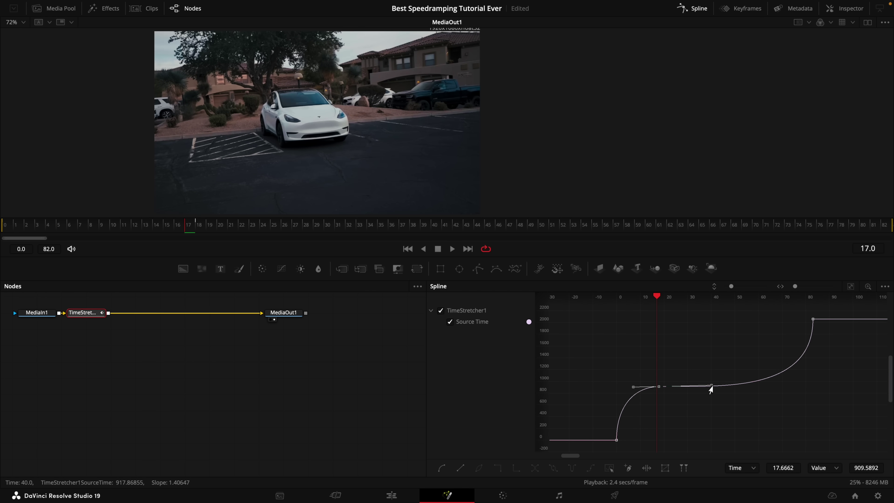
{"action": "left_click", "coordinate": [711, 386]}
{"action": "left_click", "coordinate": [763, 378]}
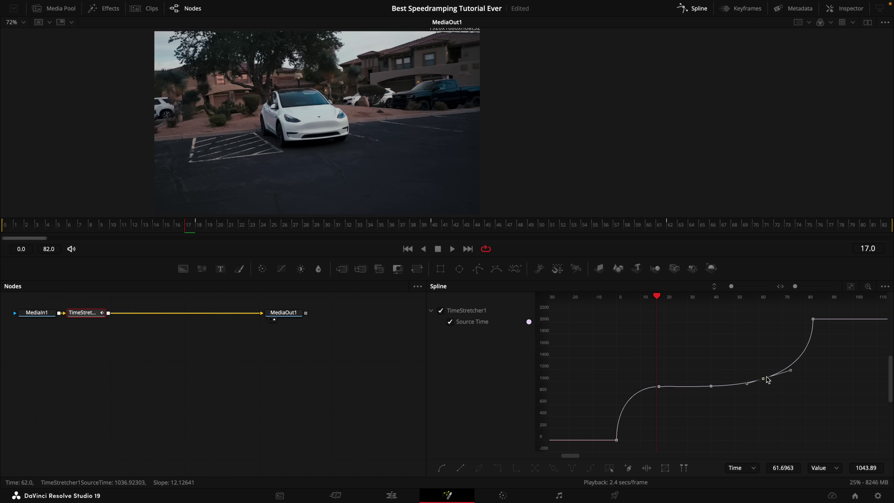
{"action": "left_click", "coordinate": [792, 365]}
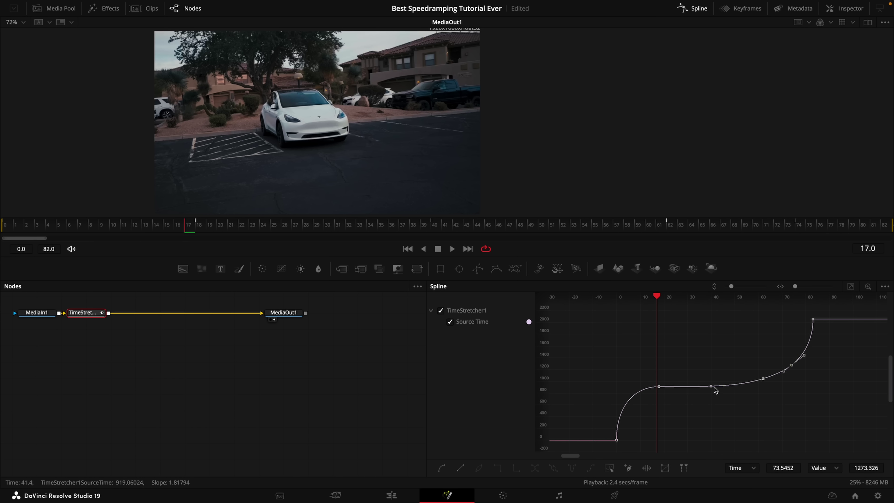
Step: Reshape the Source Time curve into stair-like speed ramps, placing the later keyframes at about frames 39, 61 and 74
{"action": "mouse_move", "coordinate": [710, 387]}
{"action": "left_mouse_down"}
{"action": "mouse_move", "coordinate": [709, 379]}
{"action": "mouse_move", "coordinate": [689, 381]}
{"action": "mouse_move", "coordinate": [711, 391]}
{"action": "mouse_move", "coordinate": [705, 383]}
{"action": "mouse_move", "coordinate": [708, 396]}
{"action": "left_mouse_up"}
{"action": "left_click_drag", "start_coordinate": [764, 378], "coordinate": [761, 373]}
{"action": "left_click_drag", "start_coordinate": [796, 340], "coordinate": [768, 368]}
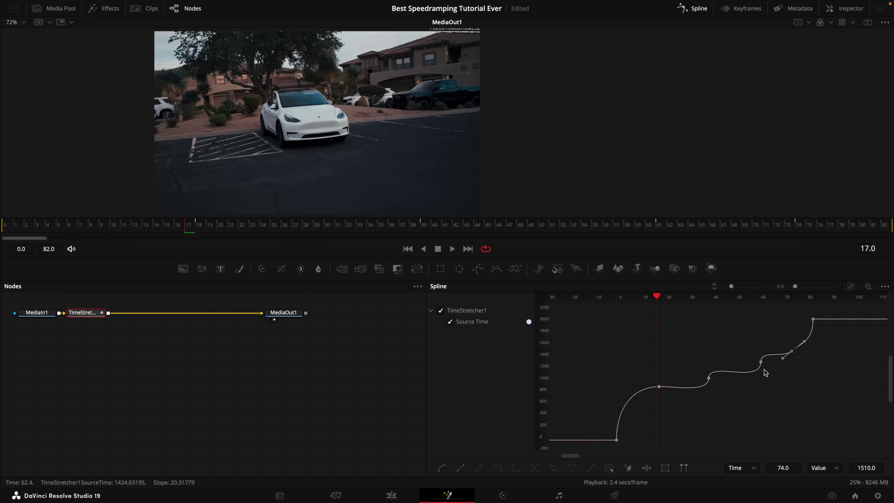
{"action": "key", "text": "shift+s"}
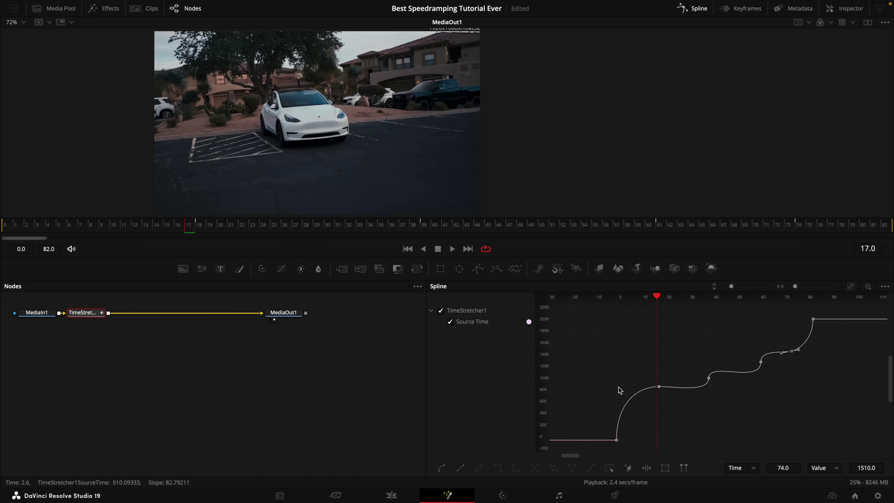
{"action": "left_click", "coordinate": [658, 387]}
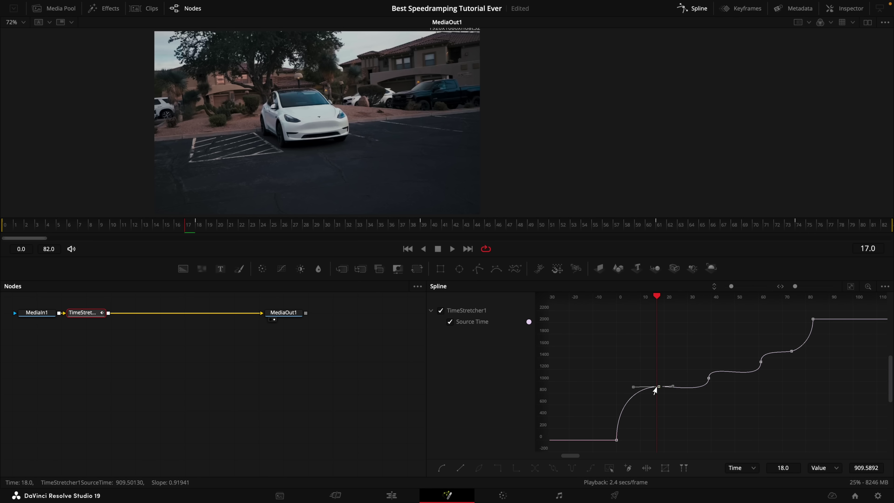
Step: Preview the stepped ramp and return to the Edit page with the playhead at 01:21:54:03 on Compound Clip 21
{"action": "key", "text": "space"}
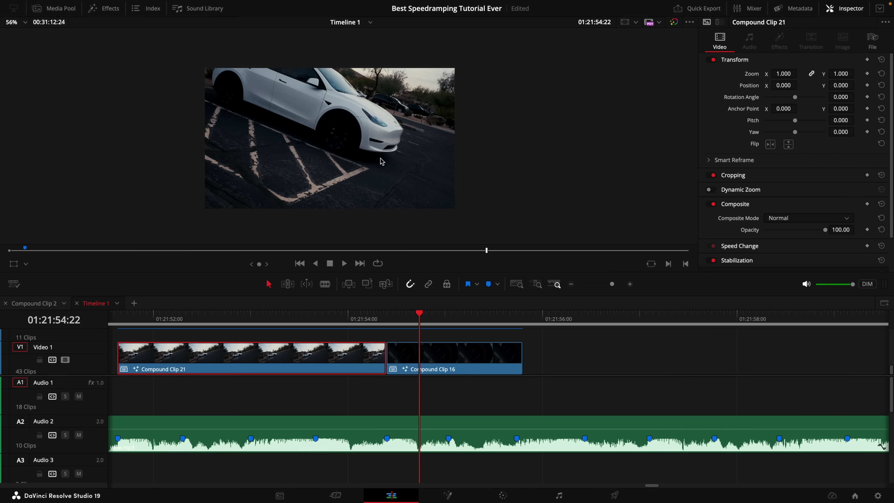
{"action": "left_click", "coordinate": [358, 319]}
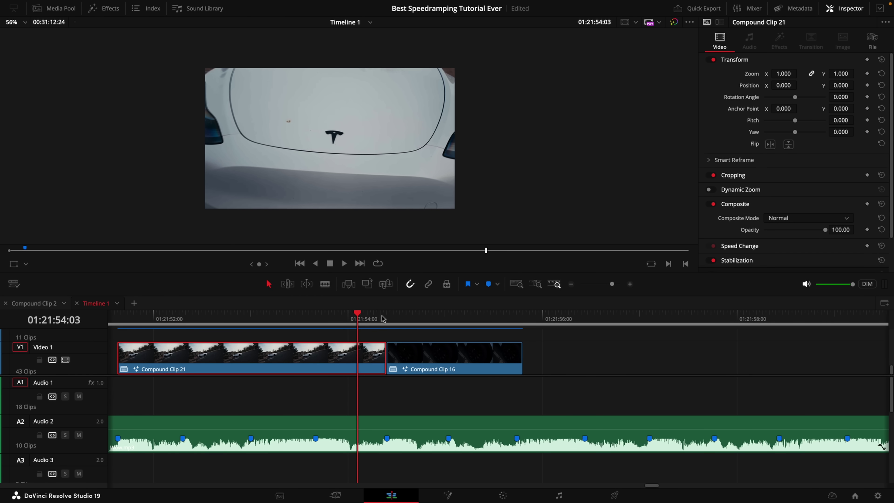
{"action": "scroll", "coordinate": [391, 326], "scroll_direction": "left", "scroll_amount": 3}
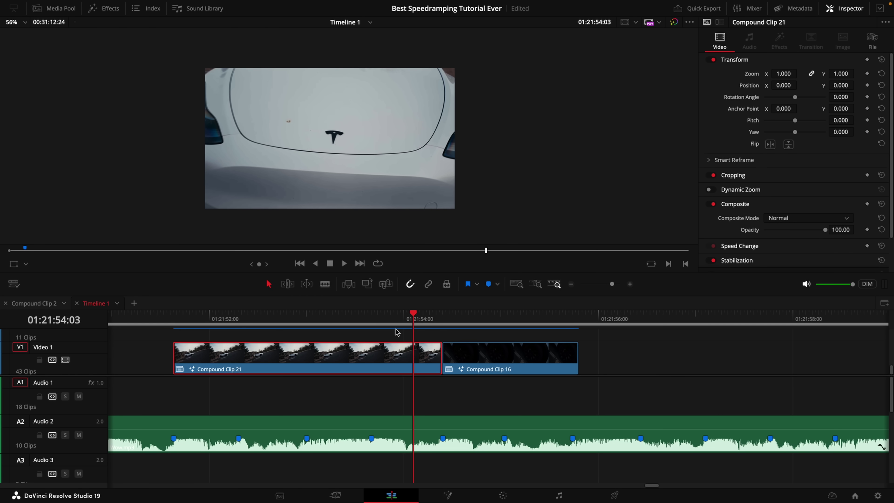
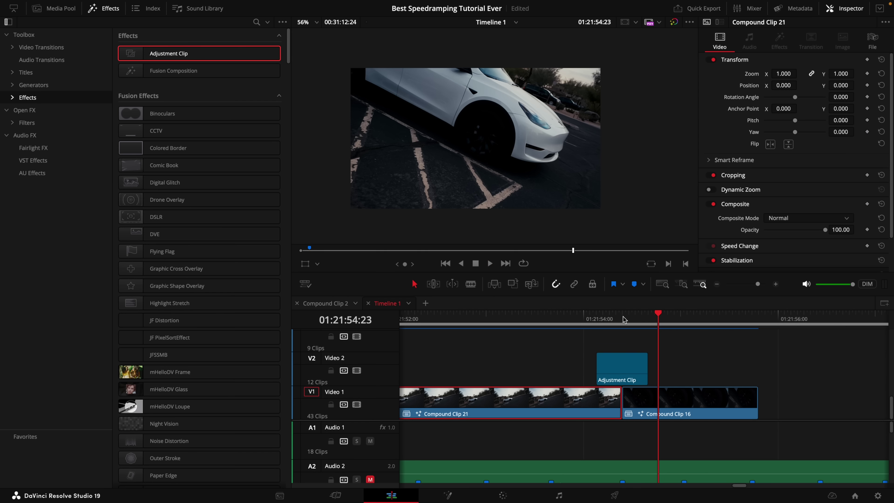
Step: Apply the JF MOTION BLUR category's JF SSMBX effect to the adjustment clip over the cut between Compound Clips 21 and 16
{"action": "left_click", "coordinate": [634, 372]}
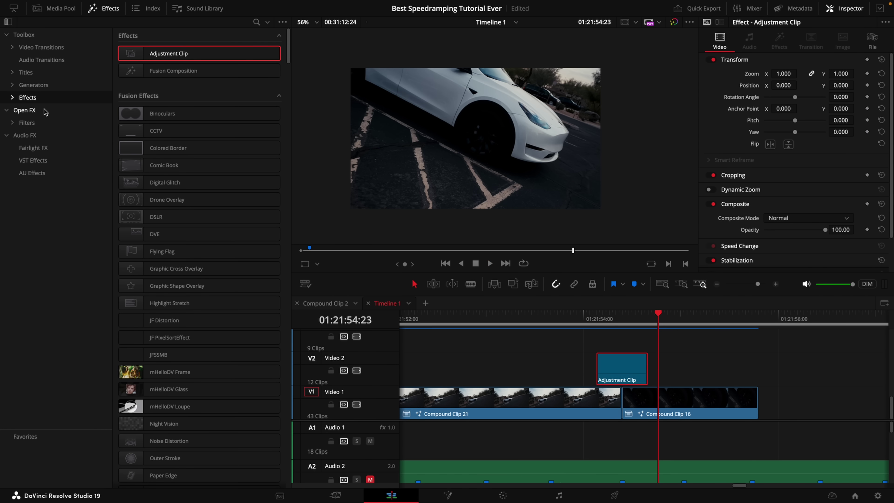
{"action": "left_click", "coordinate": [13, 98]}
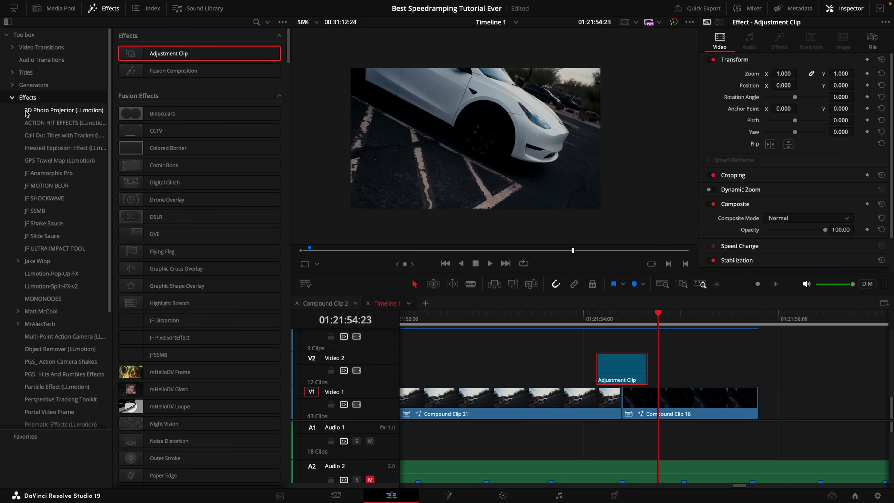
{"action": "left_click", "coordinate": [34, 211]}
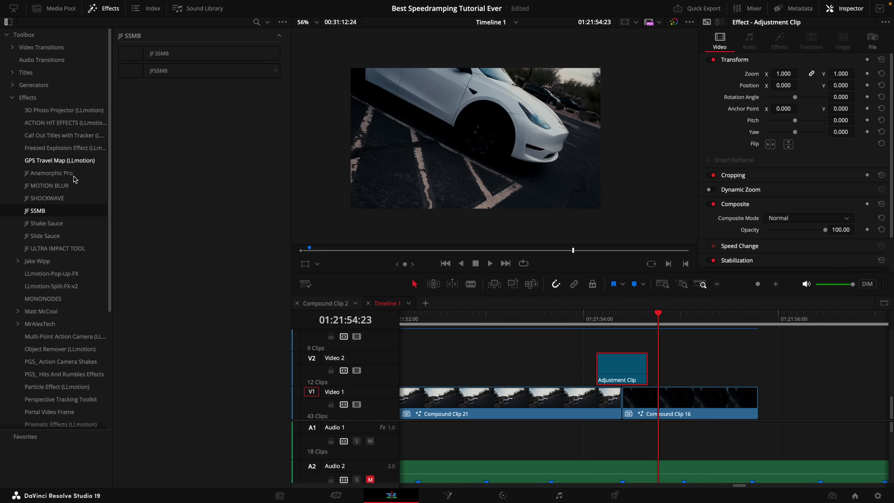
{"action": "left_click", "coordinate": [46, 186]}
{"action": "left_click_drag", "start_coordinate": [160, 105], "coordinate": [620, 366]}
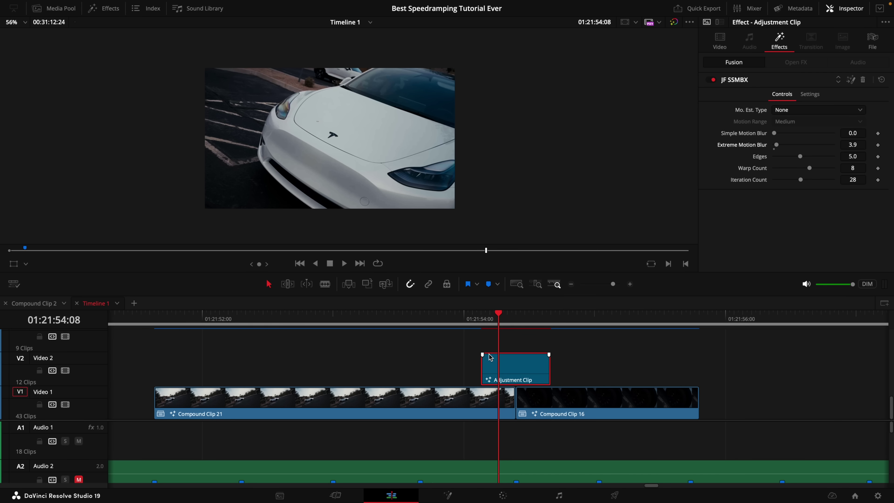
Step: Add a fade-in and a fade-out to the motion blur adjustment clip on Video 2 and save the project
{"action": "mouse_move", "coordinate": [483, 364]}
{"action": "left_mouse_down"}
{"action": "mouse_move", "coordinate": [473, 364]}
{"action": "mouse_move", "coordinate": [486, 355]}
{"action": "left_mouse_up"}
{"action": "left_click_drag", "start_coordinate": [548, 354], "coordinate": [537, 354]}
{"action": "left_click", "coordinate": [525, 372]}
{"action": "left_click", "coordinate": [521, 372]}
{"action": "key", "text": "ctrl+s"}
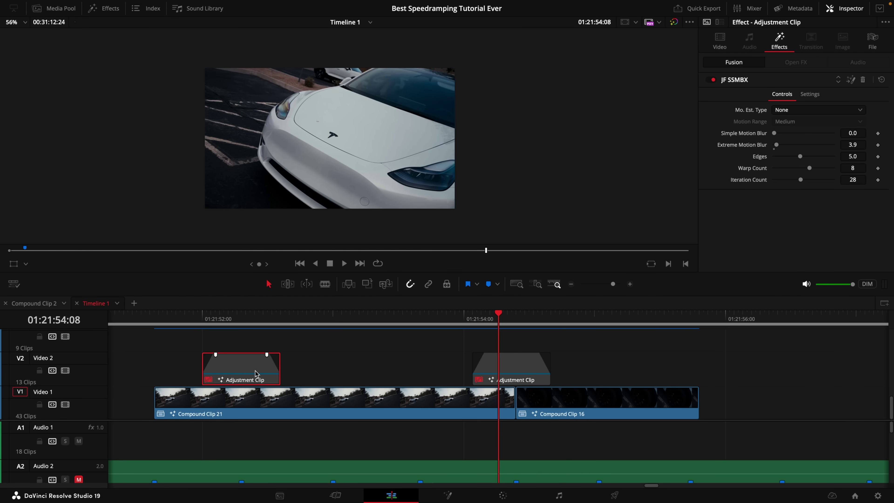
Step: Try placing copies of the motion blur adjustment clip over Compound Clip 21 and toggle the original clip's enabled state
{"action": "left_click_drag", "start_coordinate": [254, 371], "coordinate": [392, 370], "text": "alt"}
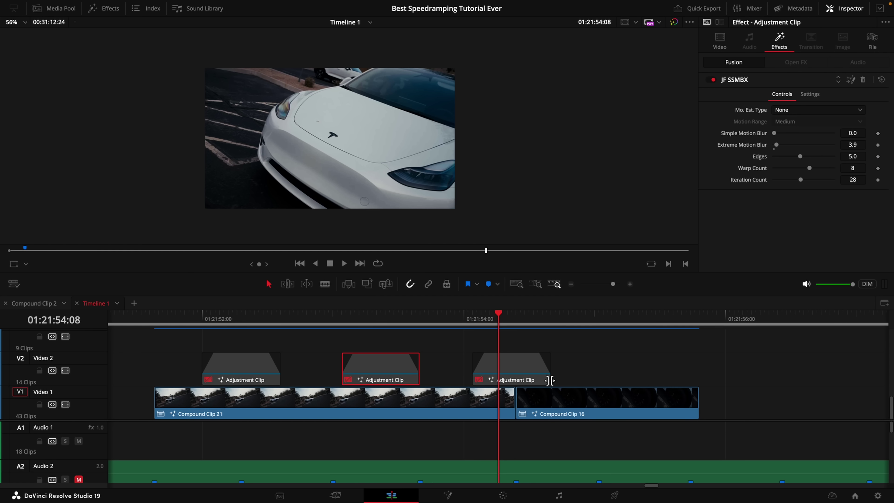
{"action": "left_click", "coordinate": [519, 362]}
{"action": "key", "text": "d"}
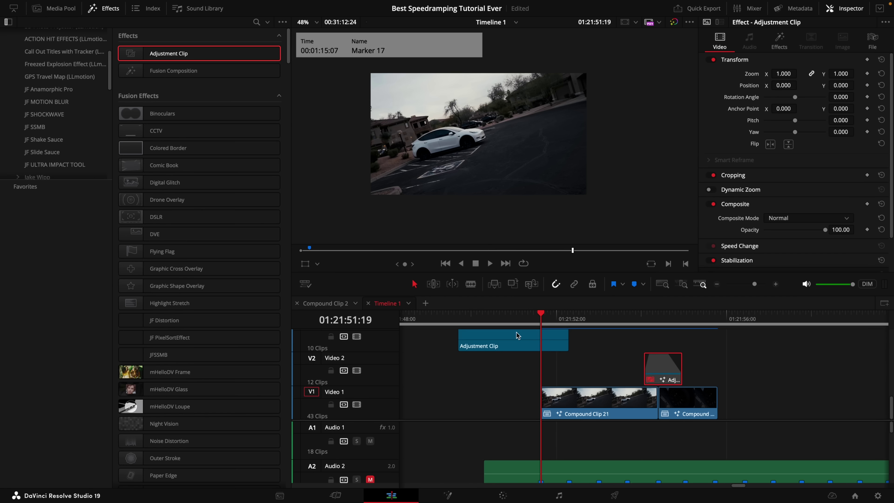
Step: Place a short adjustment clip above the start of Compound Clip 21 at 01:21:51:19 and apply JF SHAKE SAUCE to it
{"action": "left_click_drag", "start_coordinate": [508, 345], "coordinate": [591, 349]}
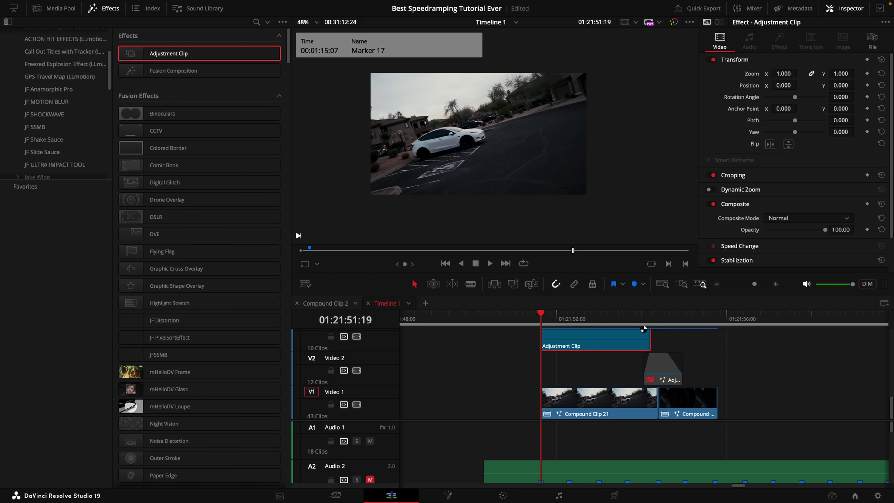
{"action": "left_click_drag", "start_coordinate": [650, 338], "coordinate": [595, 339]}
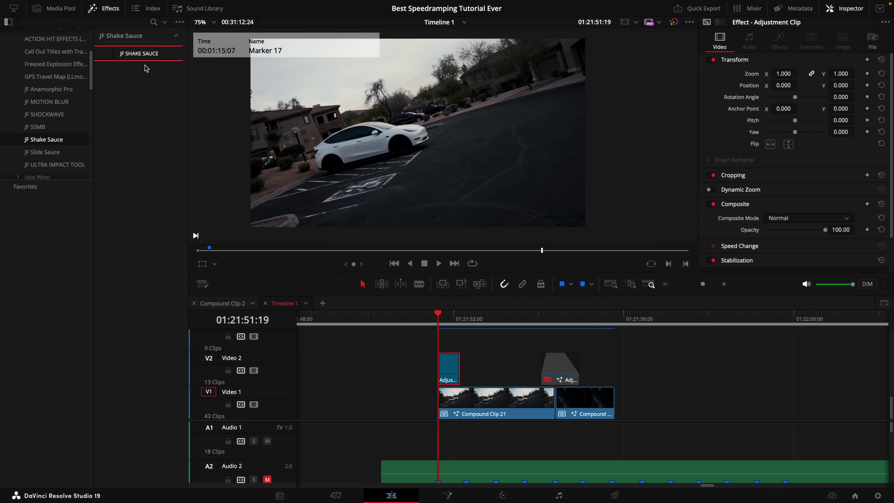
{"action": "double_click", "coordinate": [143, 60]}
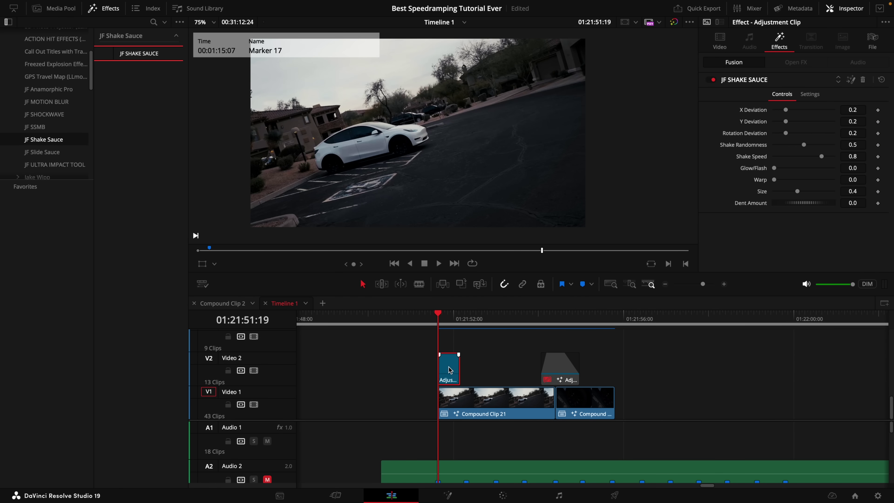
Step: Try a Glow/Flash of 0.205 in the JF SHAKE SAUCE effect and preview the flash
{"action": "key", "text": "space"}
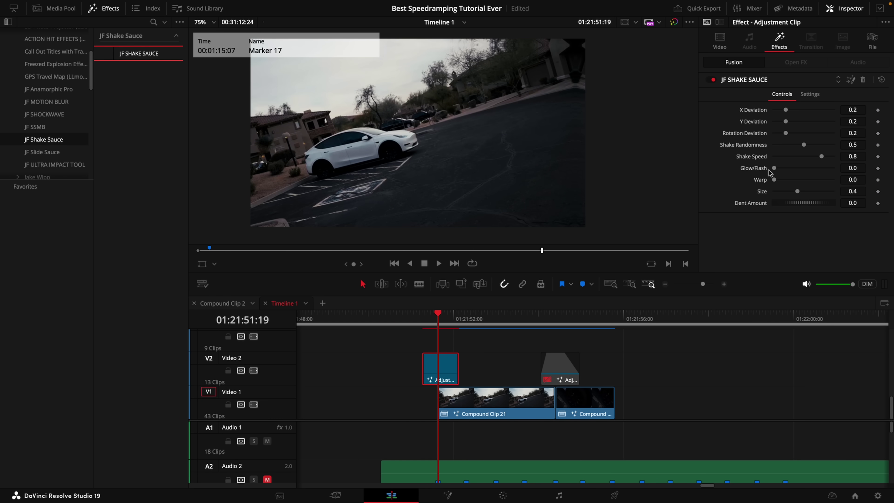
{"action": "left_click_drag", "start_coordinate": [774, 168], "coordinate": [786, 168]}
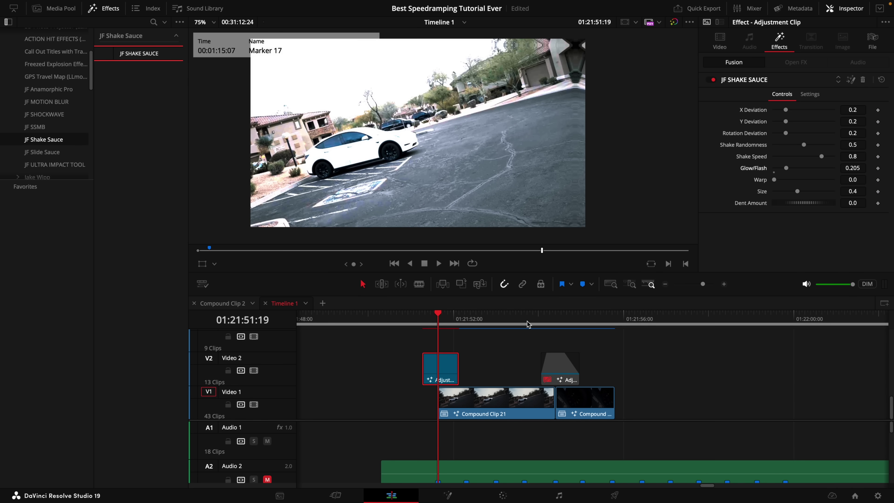
{"action": "key", "text": "space"}
Step: Try a Shake Speed of 0.528 and a Warp of about 3.74, and preview the shake from the start of Compound Clip 21
{"action": "left_click", "coordinate": [434, 326]}
{"action": "left_click_drag", "start_coordinate": [817, 156], "coordinate": [802, 186]}
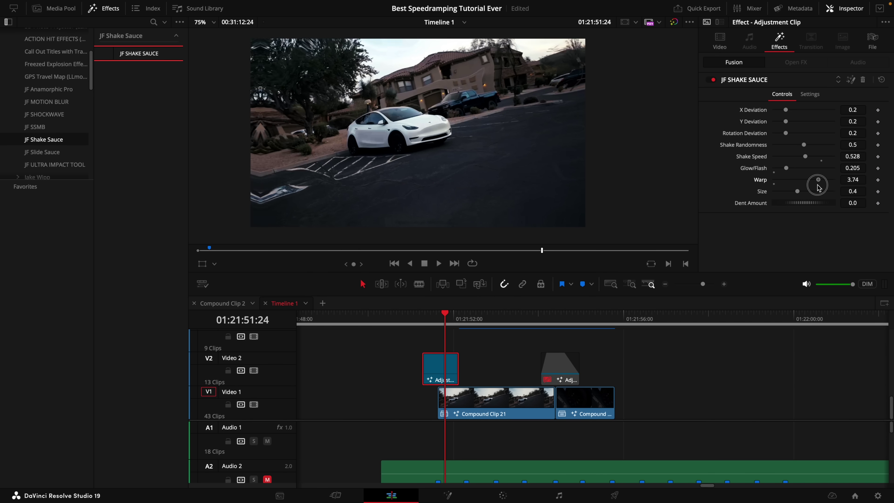
{"action": "left_click", "coordinate": [438, 319]}
{"action": "key", "text": "space"}
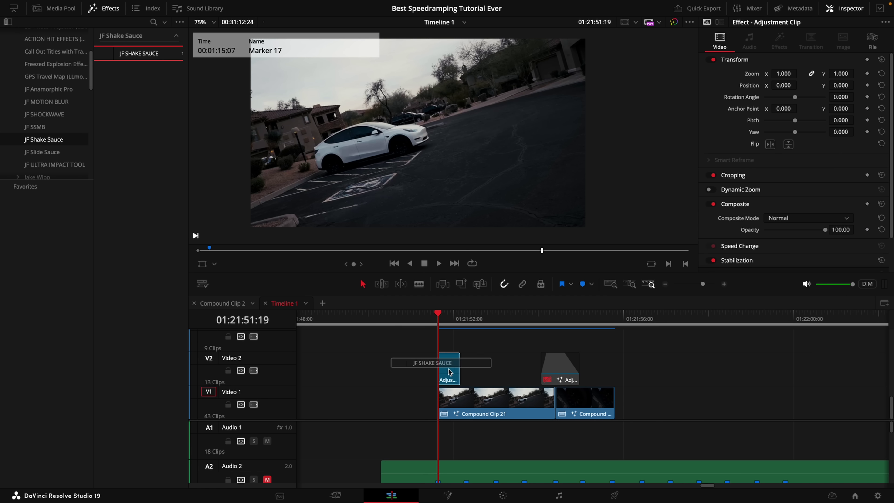
{"action": "left_click", "coordinate": [453, 359]}
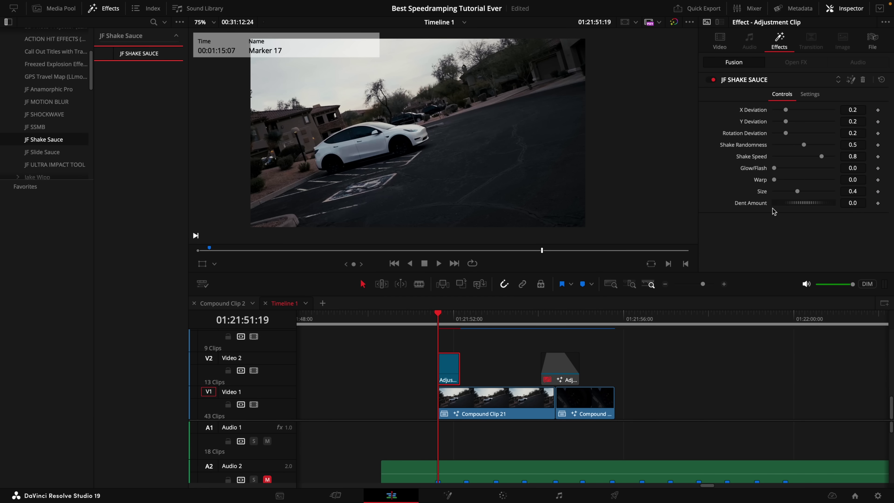